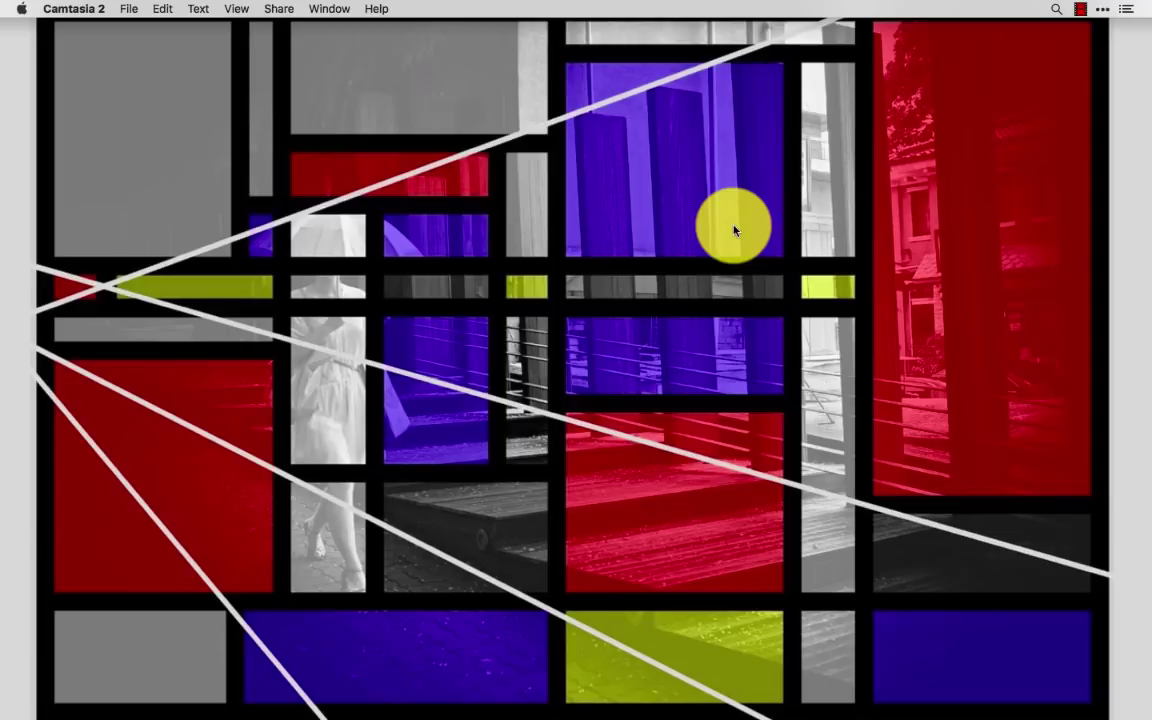
- Bring up the macOS desktop, ready to start a Spotlight search from the menu bar
{"action": "mouse_move", "coordinate": [667, 705]}
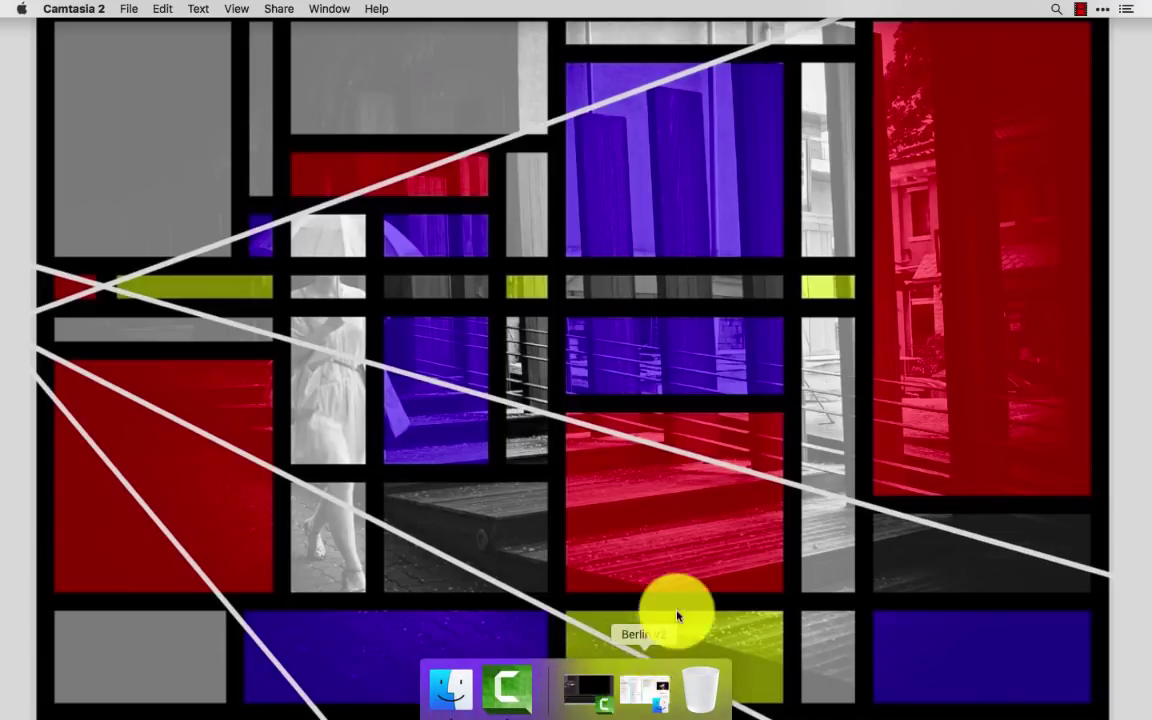
- Launch iMovie through a Spotlight search for 'imovie'
{"action": "left_click", "coordinate": [1055, 8]}
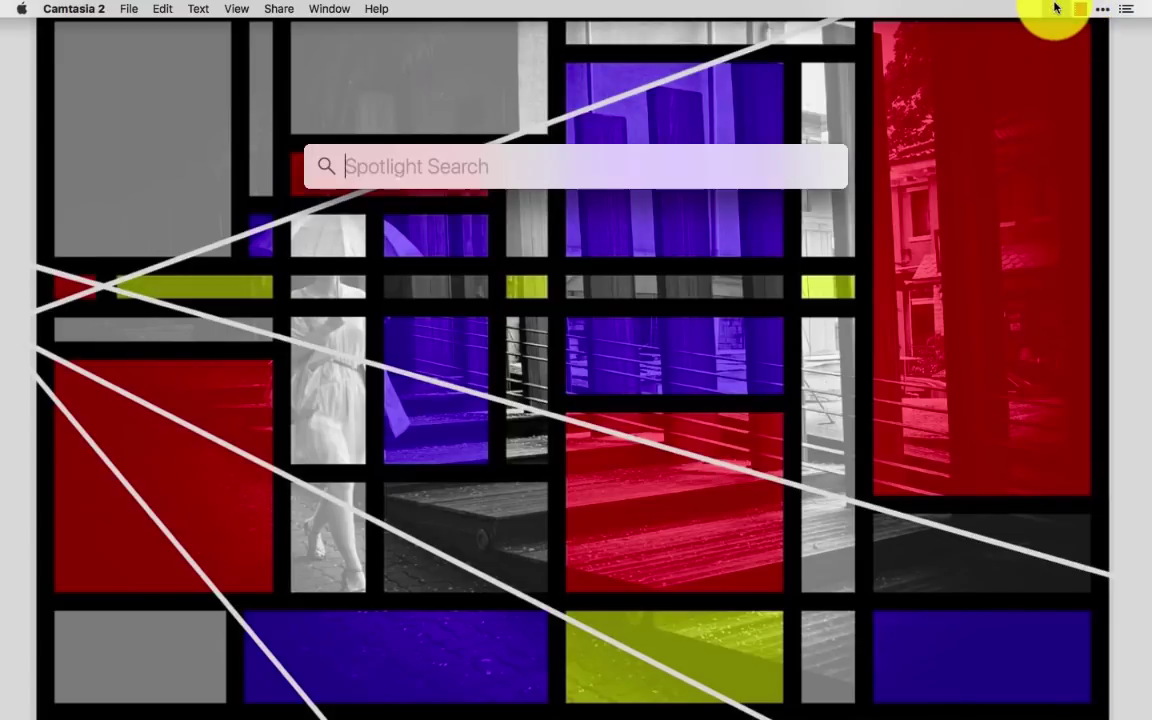
{"action": "type", "text": "im"}
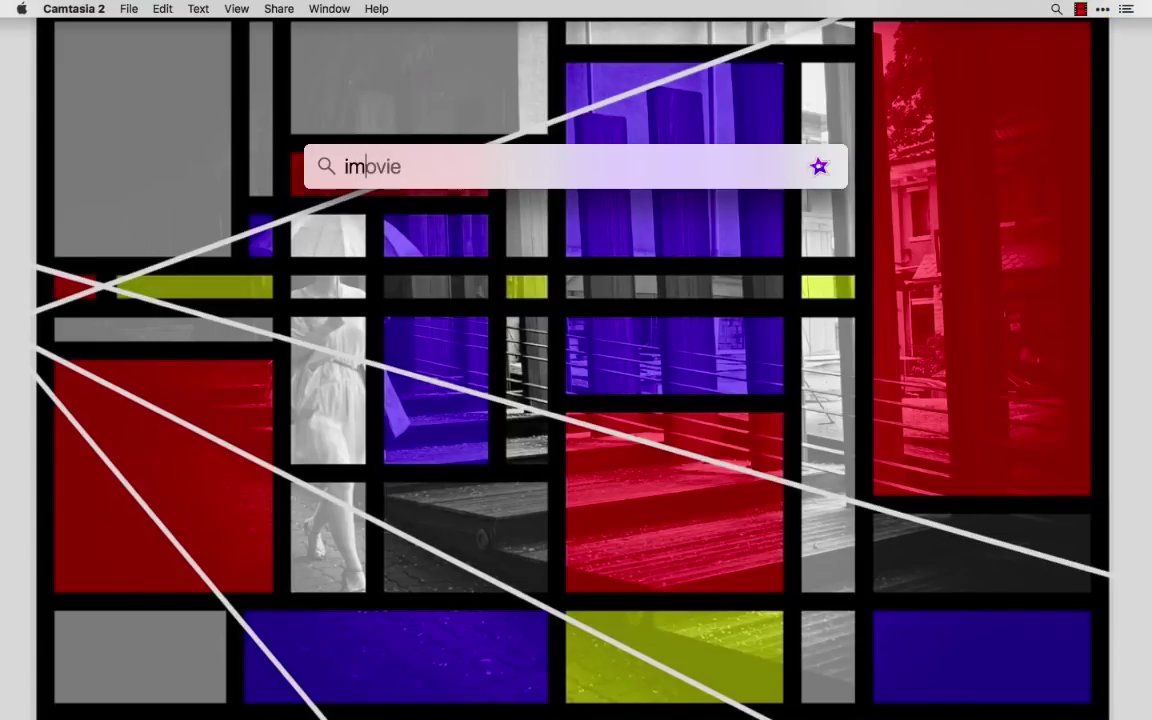
{"action": "type", "text": "ovie"}
{"action": "key", "text": "Return"}
- Create a new empty movie project, My Movie 1
{"action": "mouse_move", "coordinate": [771, 700]}
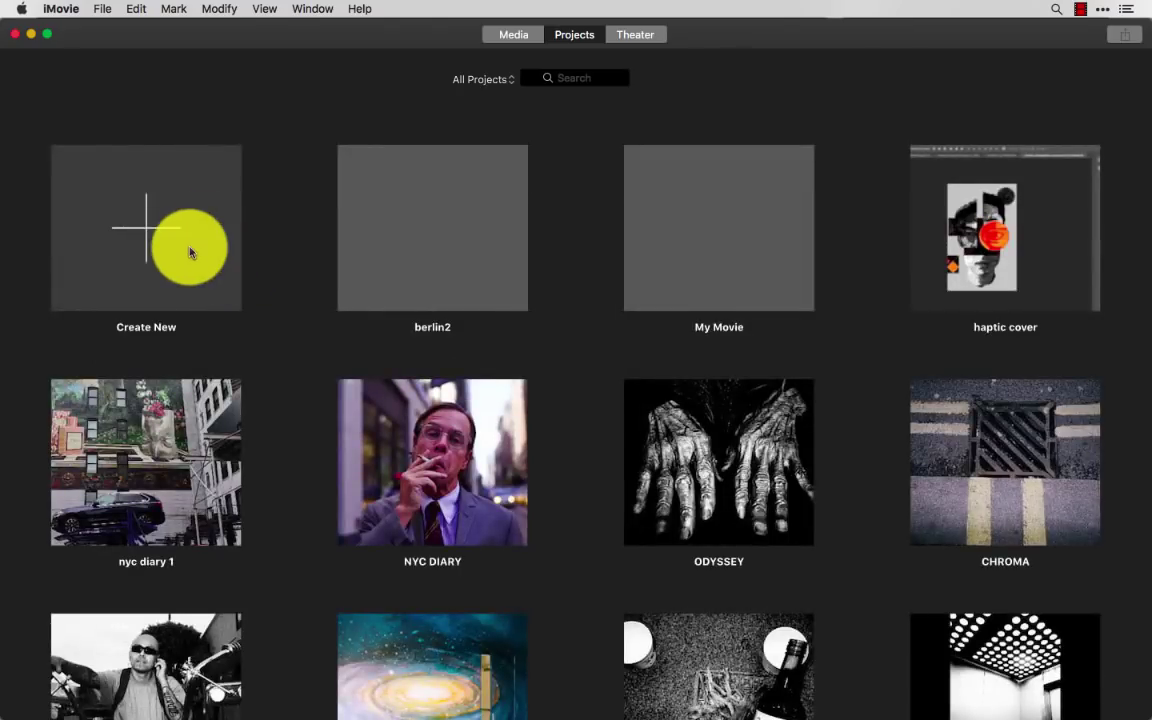
{"action": "left_click", "coordinate": [185, 245]}
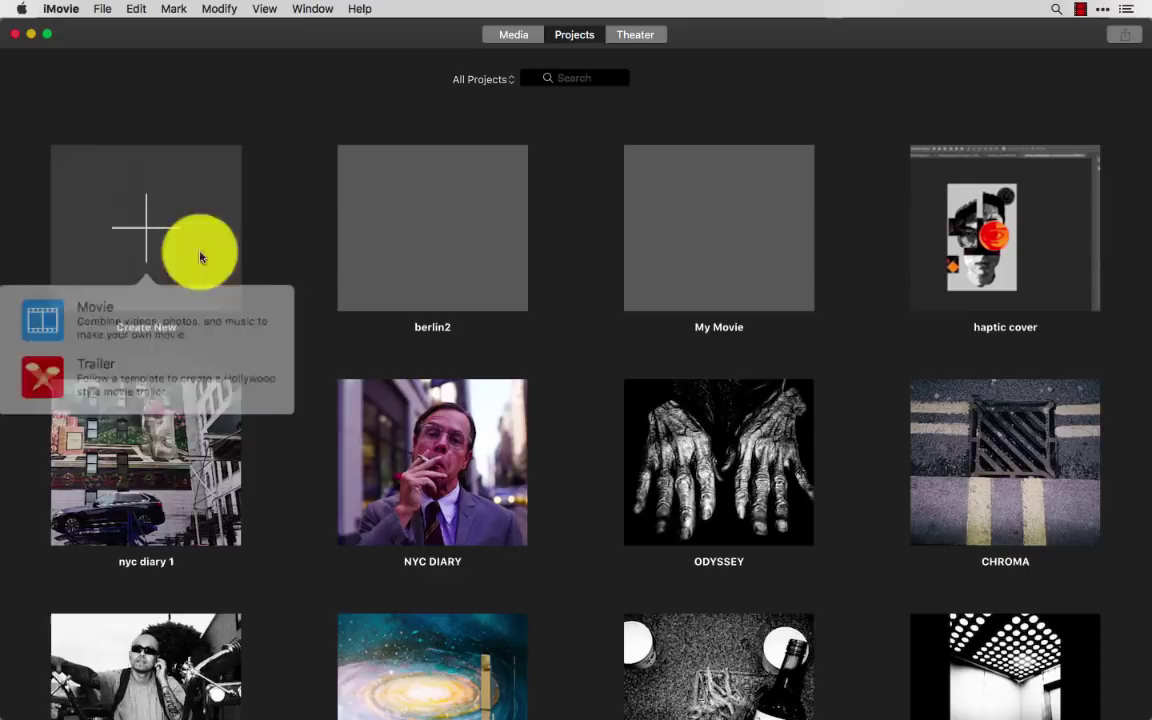
{"action": "left_click", "coordinate": [185, 325]}
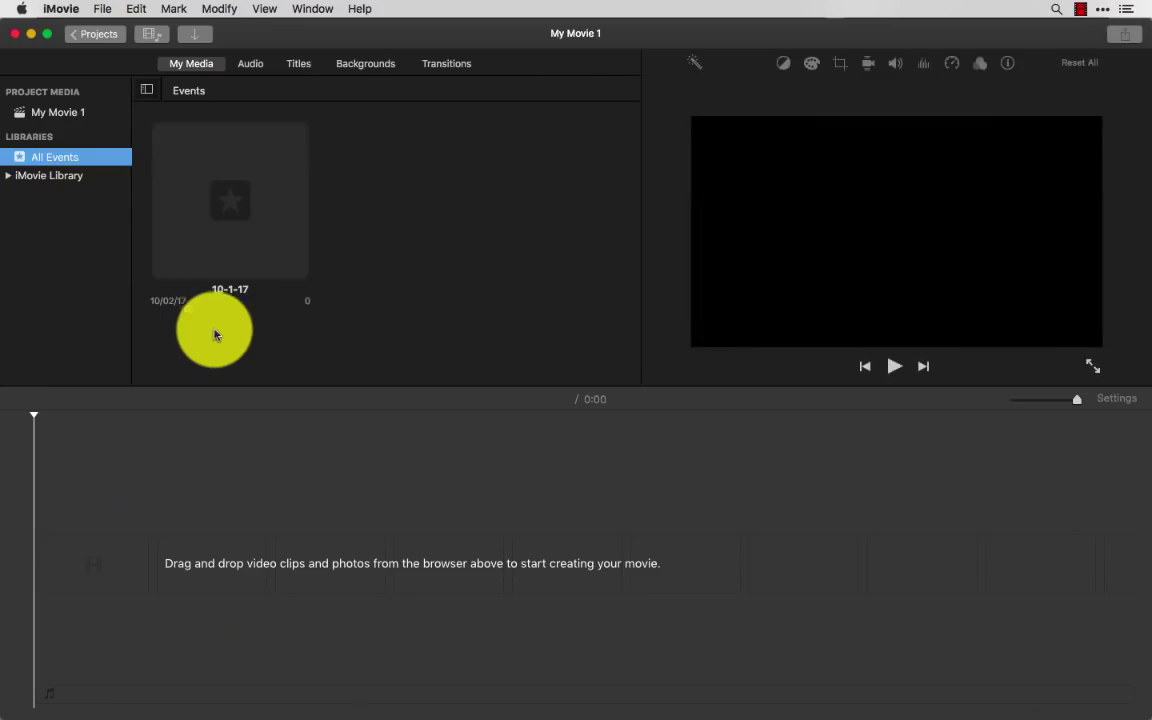
- Bring up a Finder window and preview the photos in it
{"action": "mouse_move", "coordinate": [360, 700]}
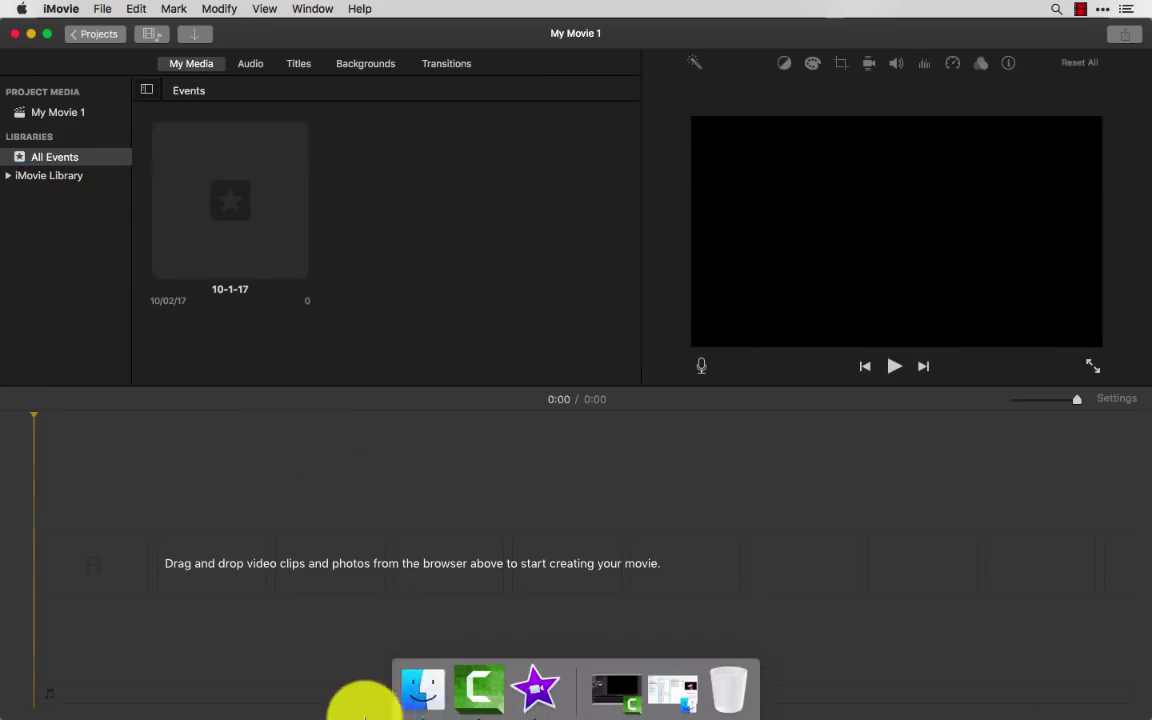
{"action": "left_click", "coordinate": [420, 686]}
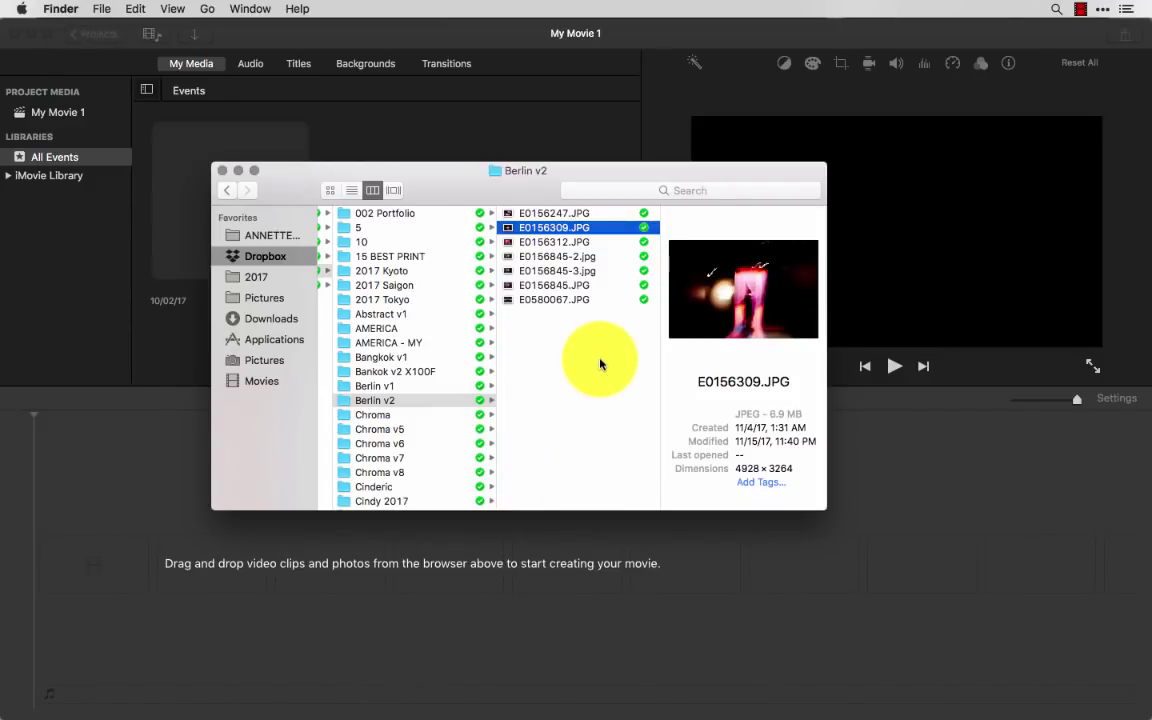
{"action": "key", "text": "Down"}
{"action": "key", "text": "Down"}
{"action": "key", "text": "Down"}
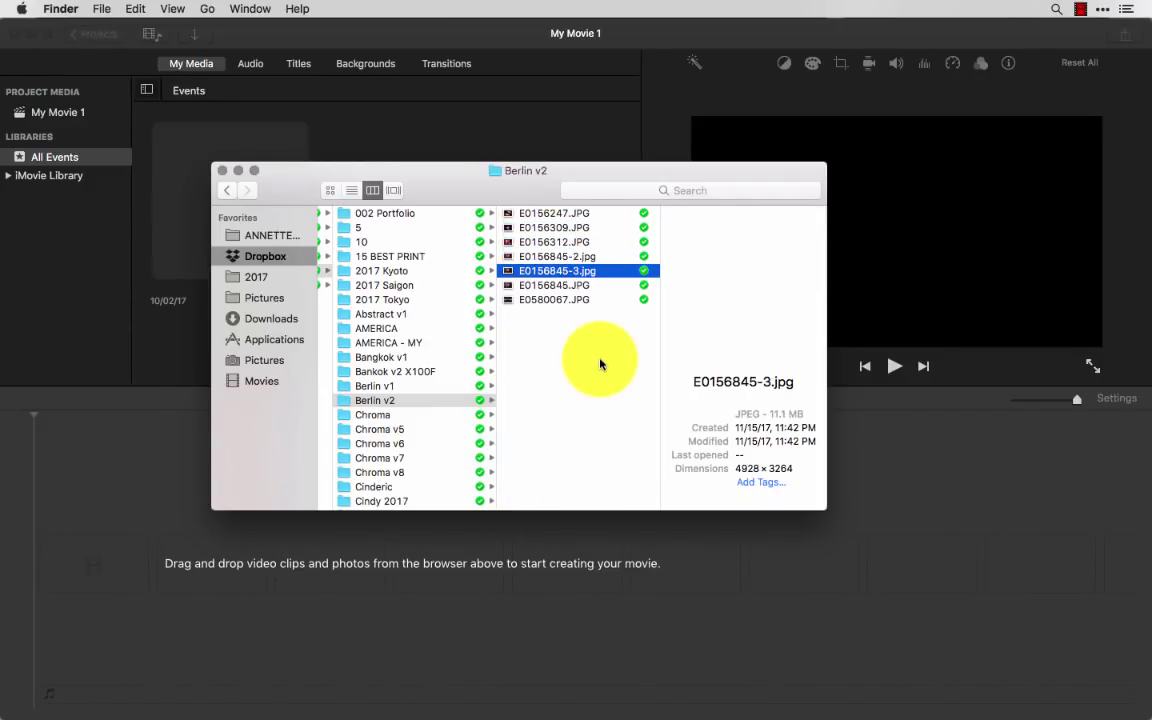
{"action": "key", "text": "Down"}
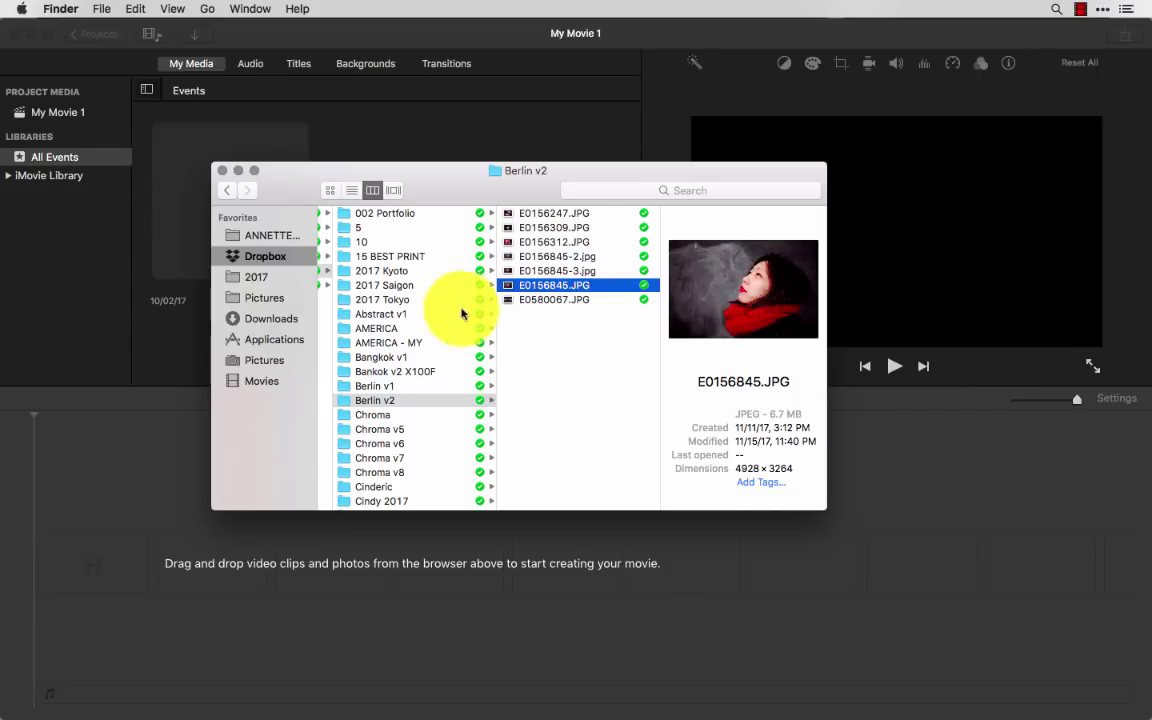
- In a new Finder tab, open Dropbox > Pictures > 2017 > Berlin v2
{"action": "key", "text": "super+t"}
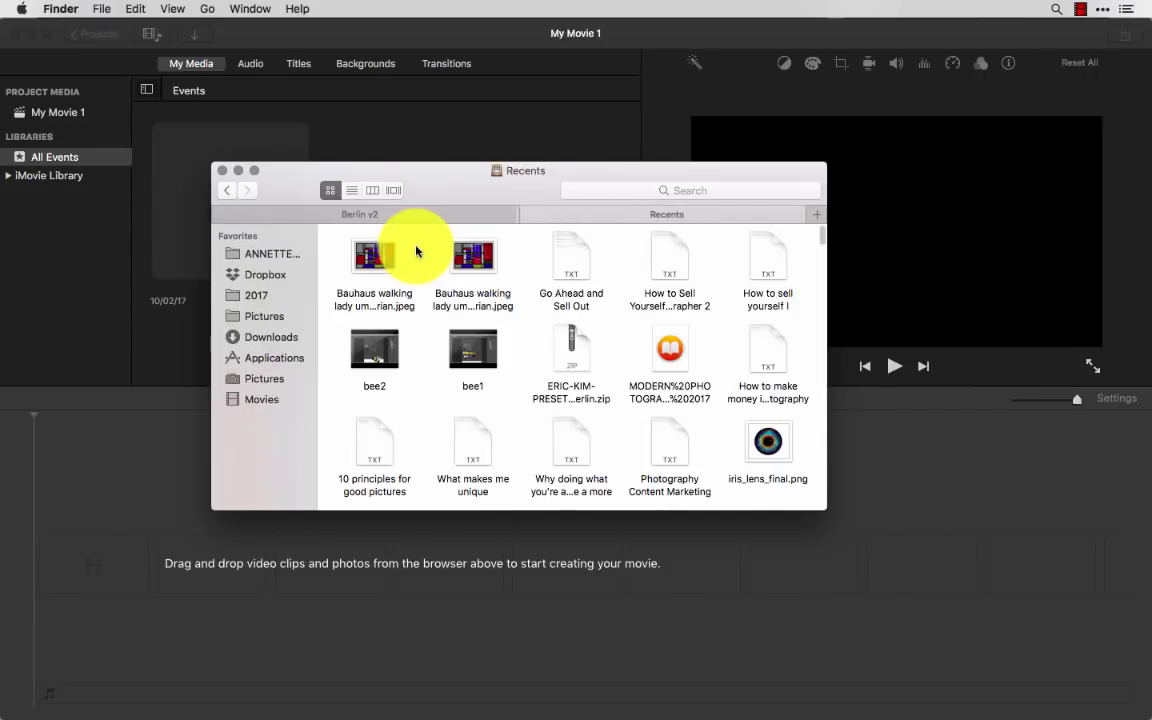
{"action": "left_click", "coordinate": [268, 274]}
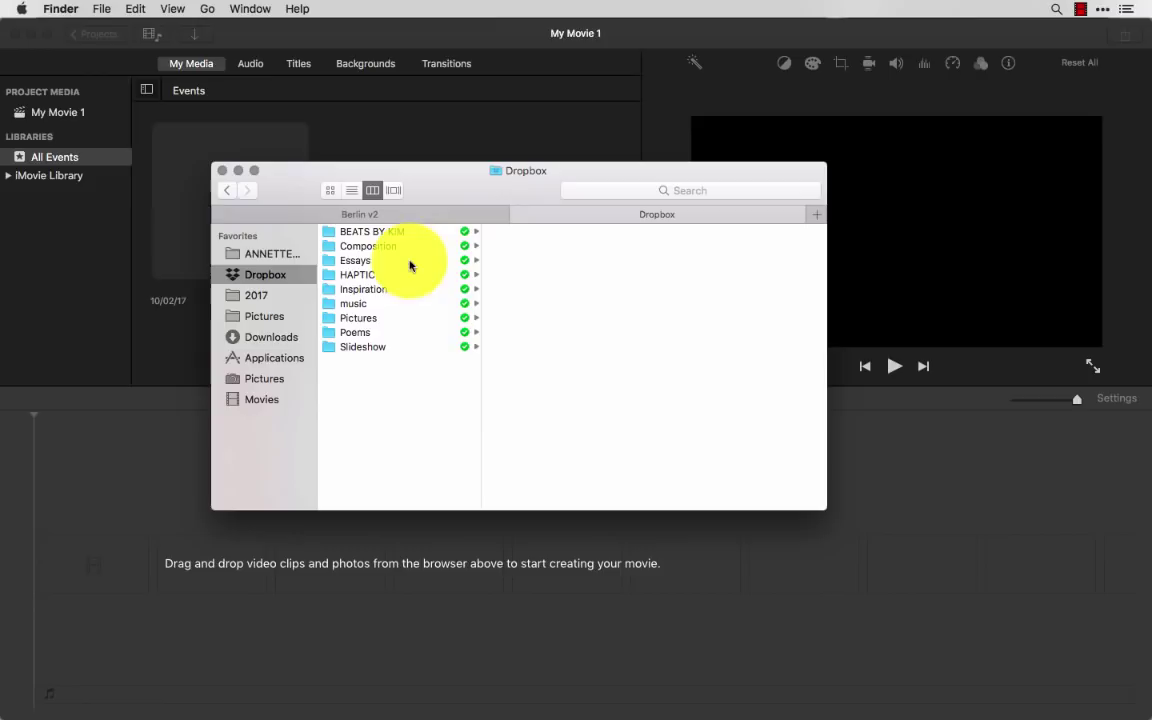
{"action": "left_click", "coordinate": [389, 319]}
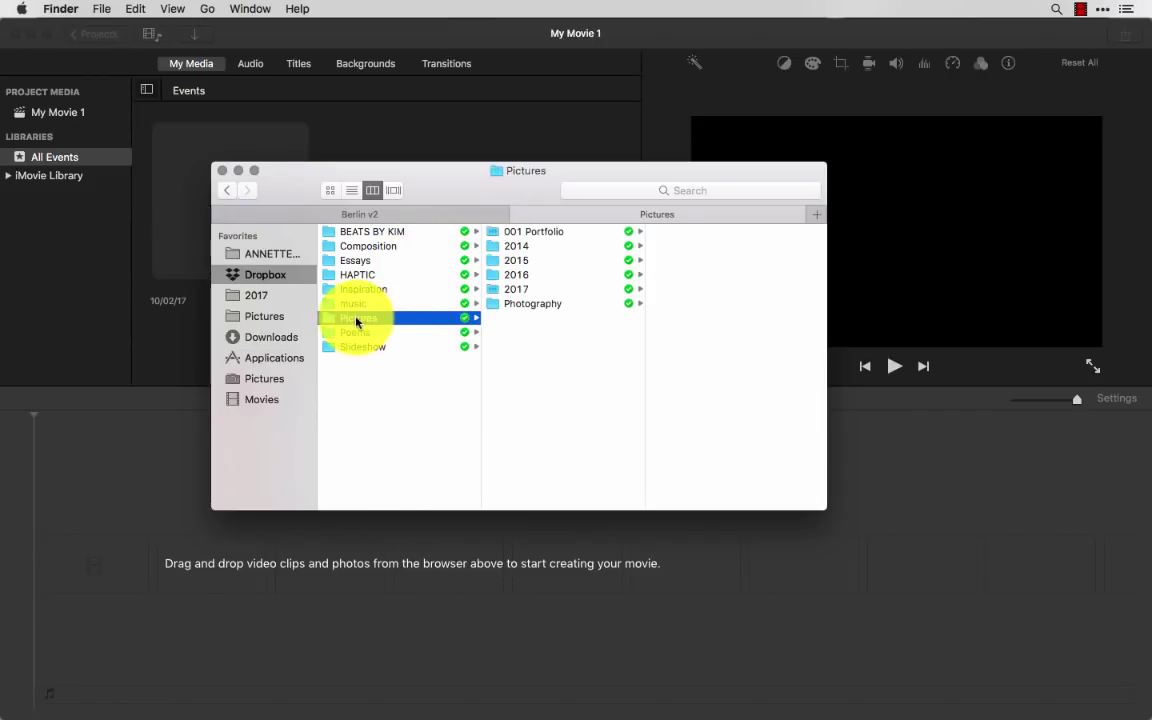
{"action": "left_click", "coordinate": [566, 289]}
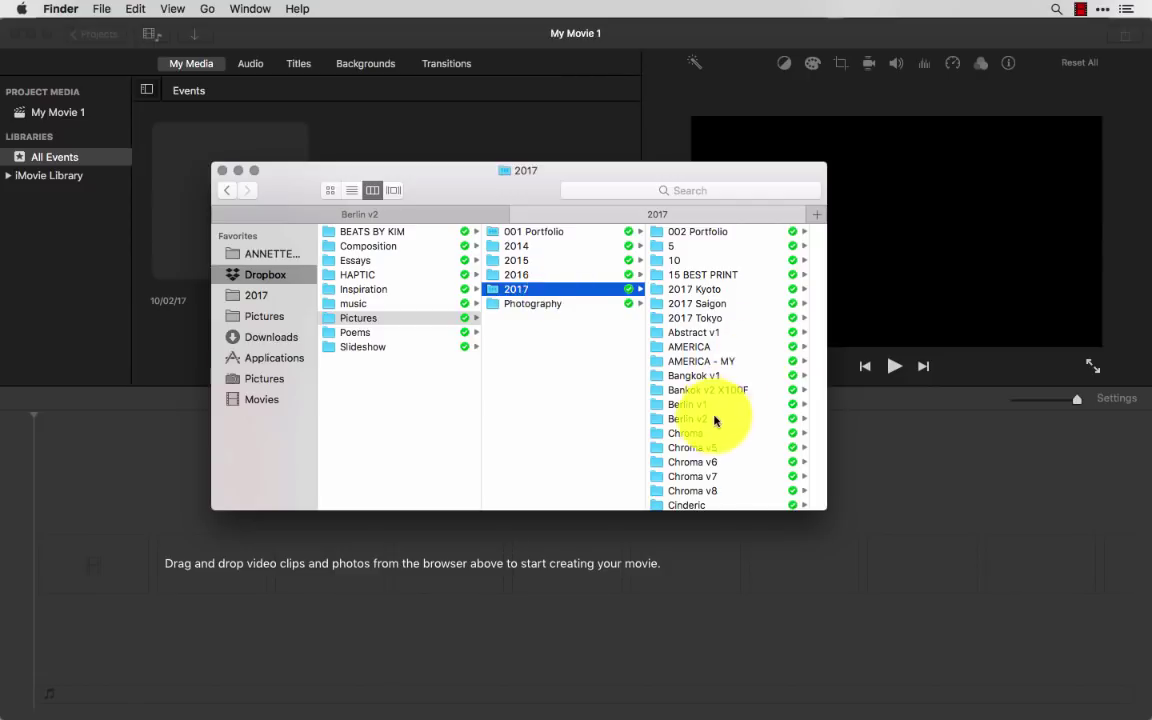
{"action": "left_click", "coordinate": [709, 420]}
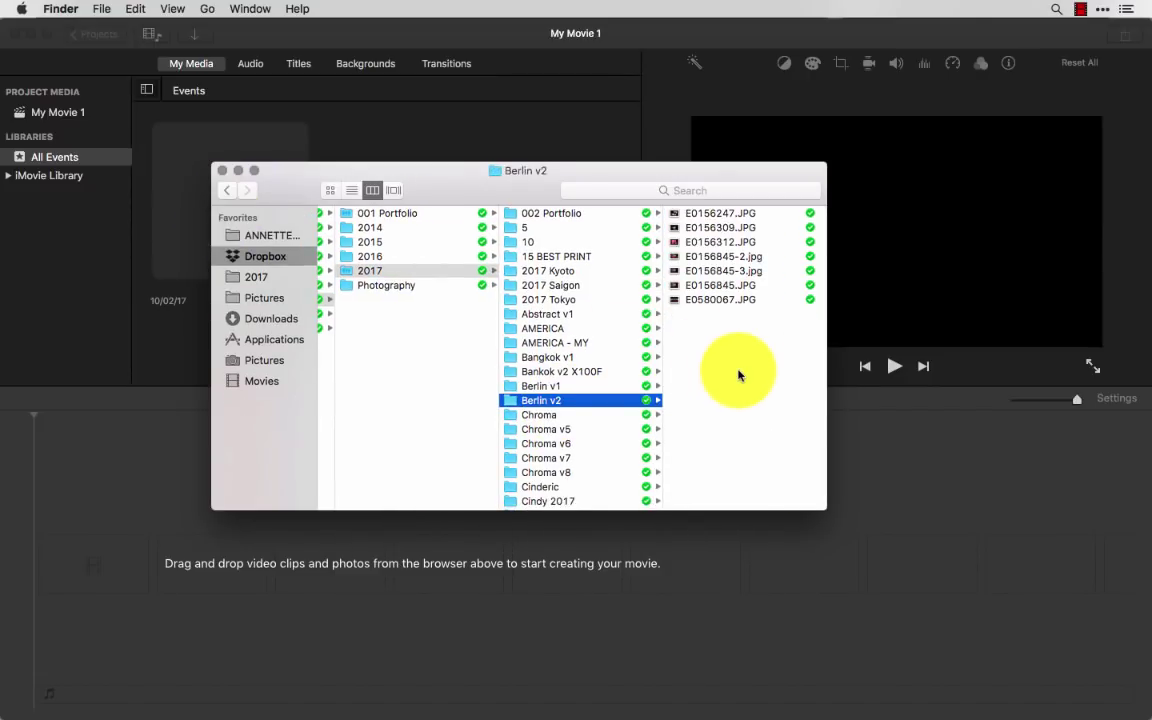
- Preview E0580067.JPG and E0156845-3.jpg, then select all seven Berlin photos
{"action": "left_click", "coordinate": [738, 299]}
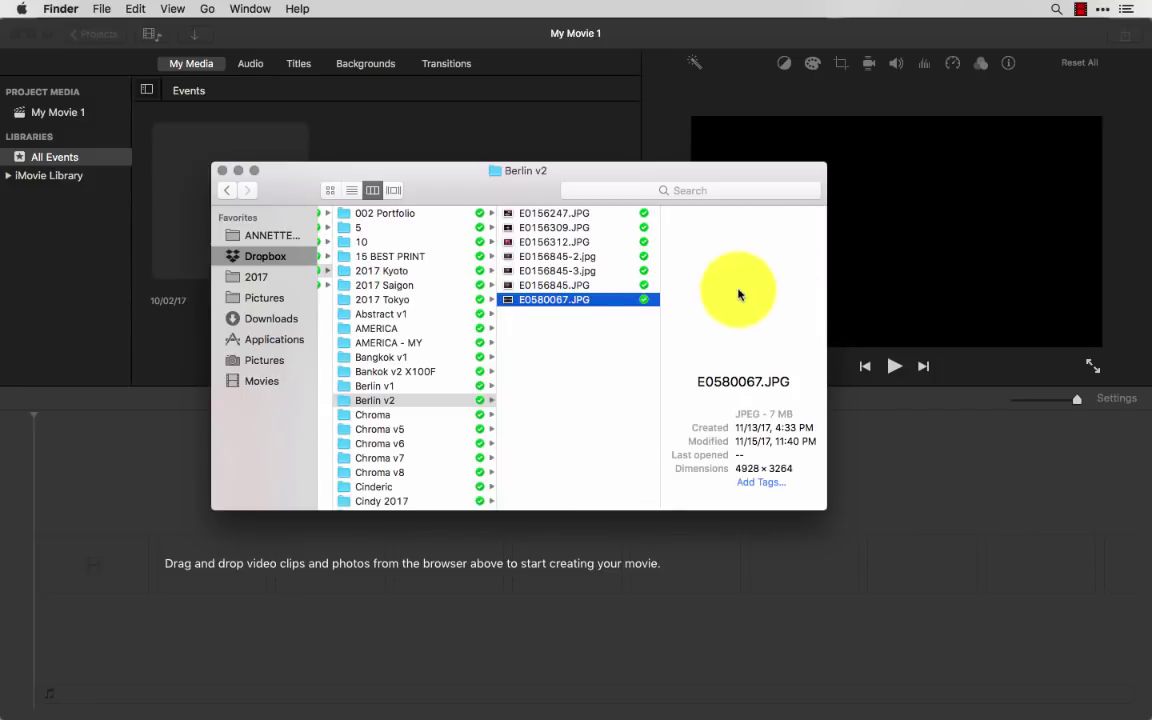
{"action": "left_click", "coordinate": [643, 270]}
{"action": "key", "text": "super+a"}
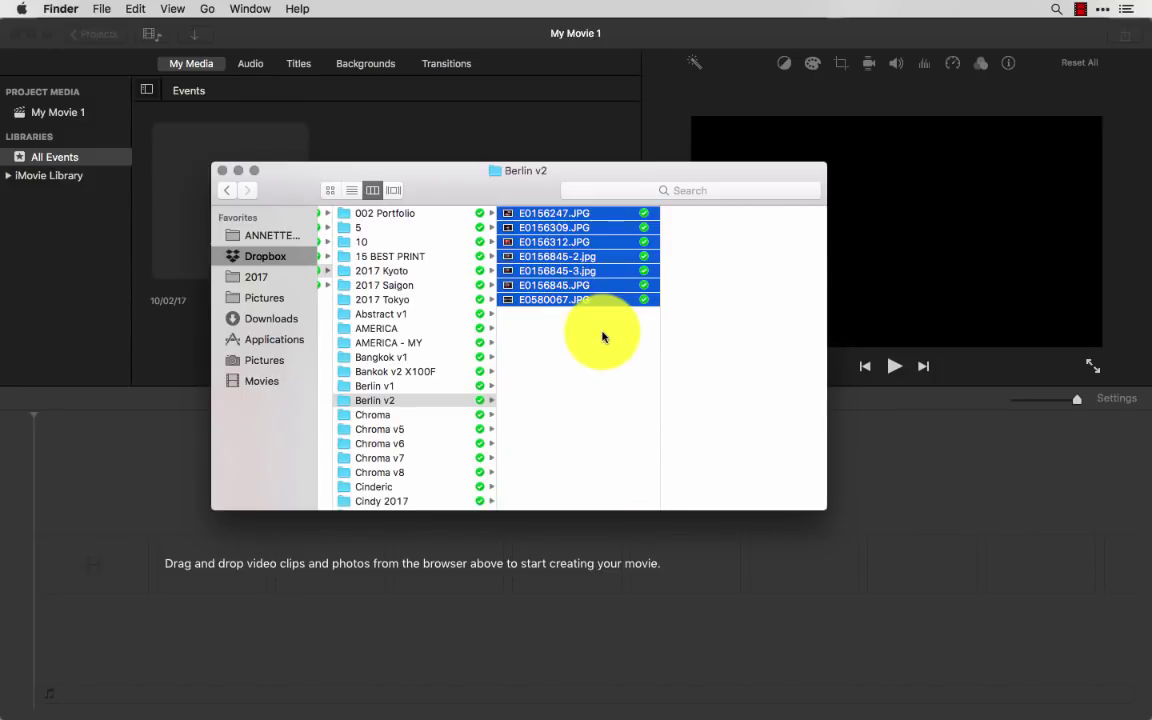
{"action": "key", "text": "space"}
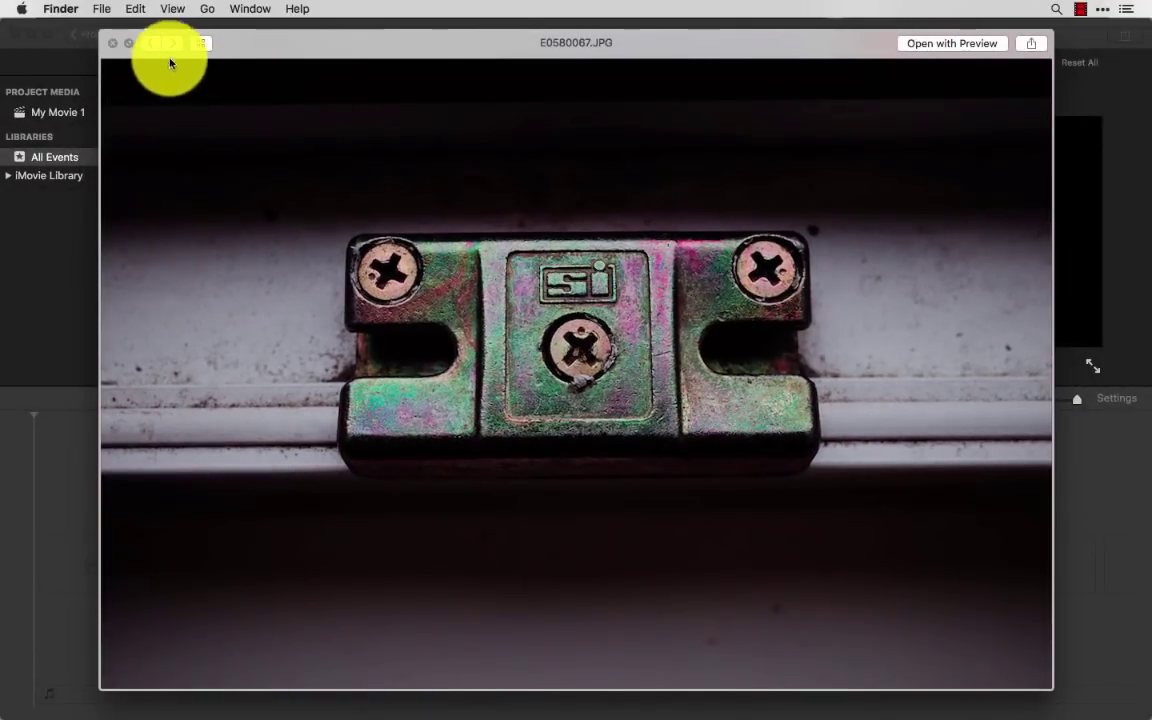
{"action": "left_click", "coordinate": [120, 44]}
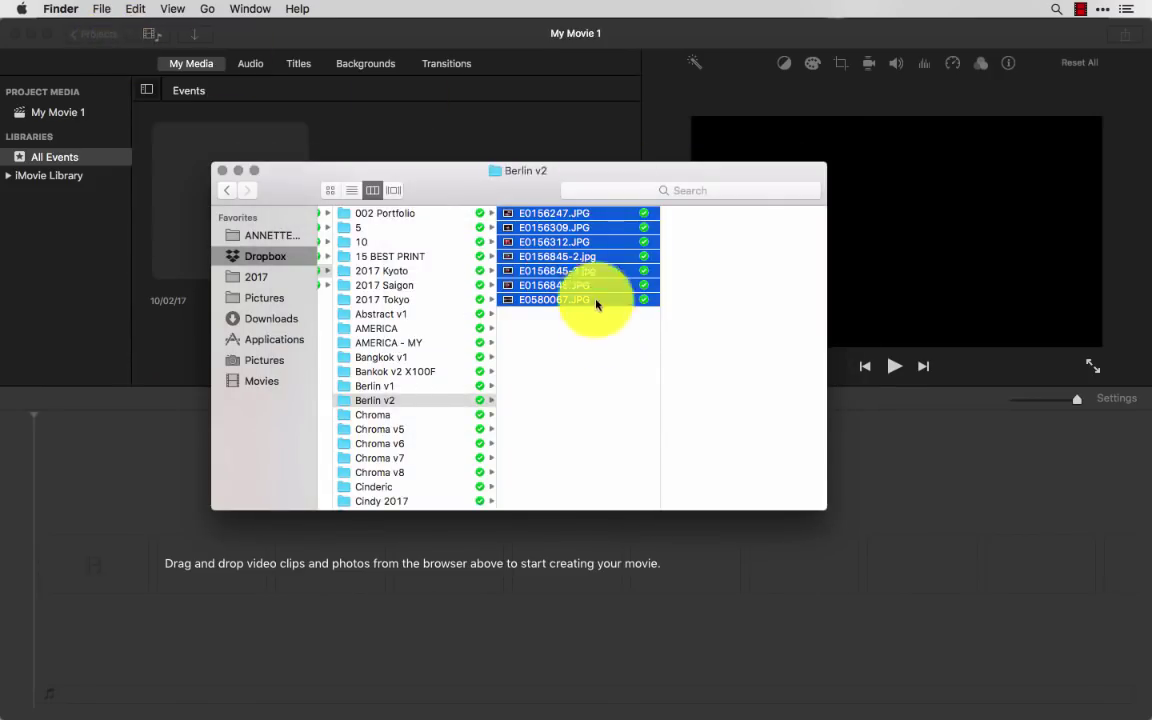
- Reselect all seven Berlin v2 photos in Finder
{"action": "left_click", "coordinate": [600, 350]}
{"action": "key", "text": "Left"}
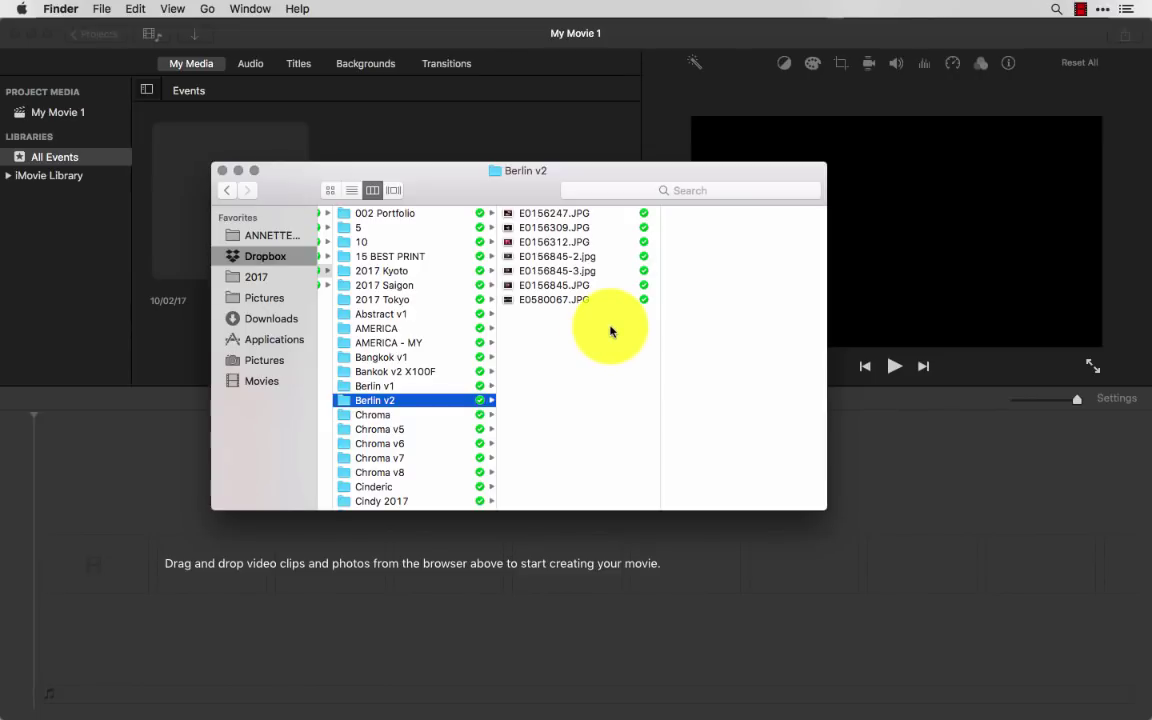
{"action": "left_click", "coordinate": [612, 331]}
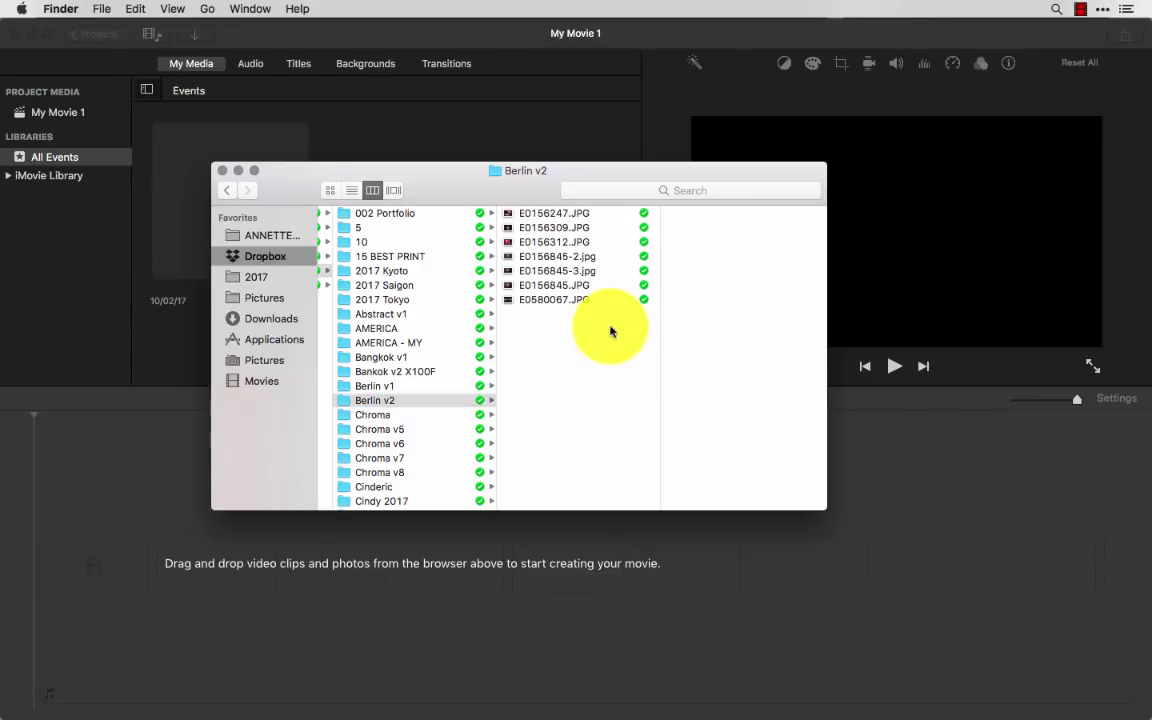
{"action": "left_click_drag", "start_coordinate": [612, 331], "coordinate": [609, 259]}
{"action": "left_click", "coordinate": [609, 257]}
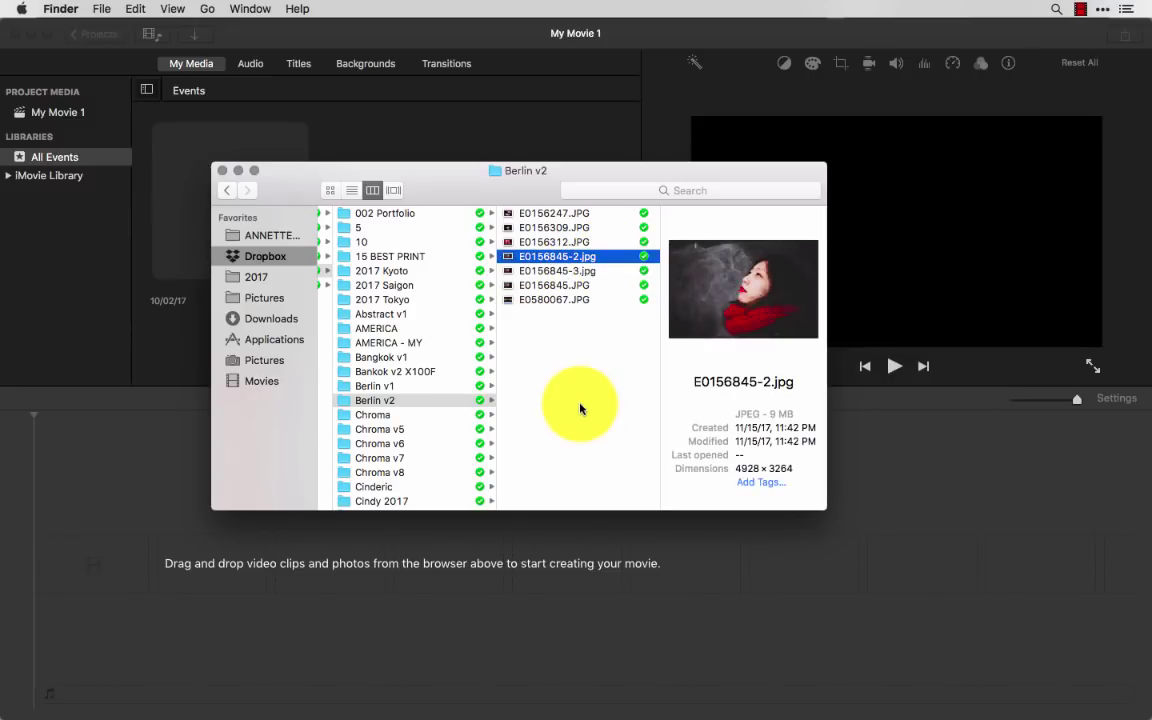
{"action": "key", "text": "super+a"}
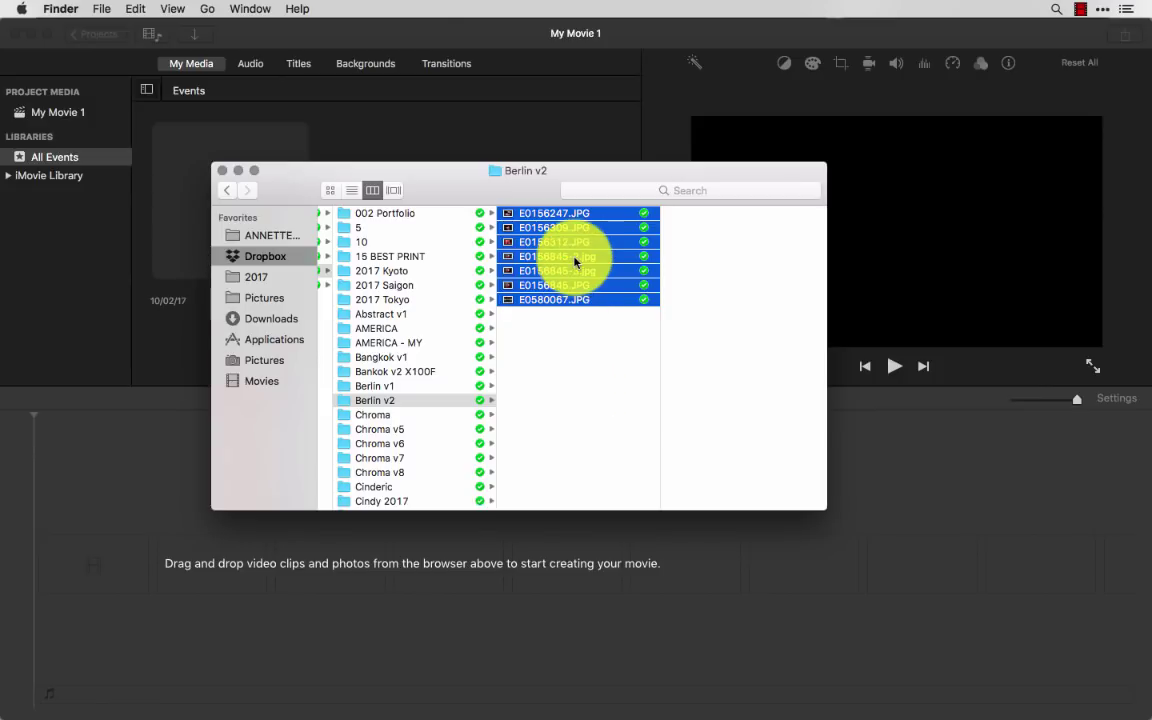
- Drag the seven photos onto the My Movie 1 timeline, play the 0:28 result, and select all clips
{"action": "left_click_drag", "start_coordinate": [576, 262], "coordinate": [127, 527]}
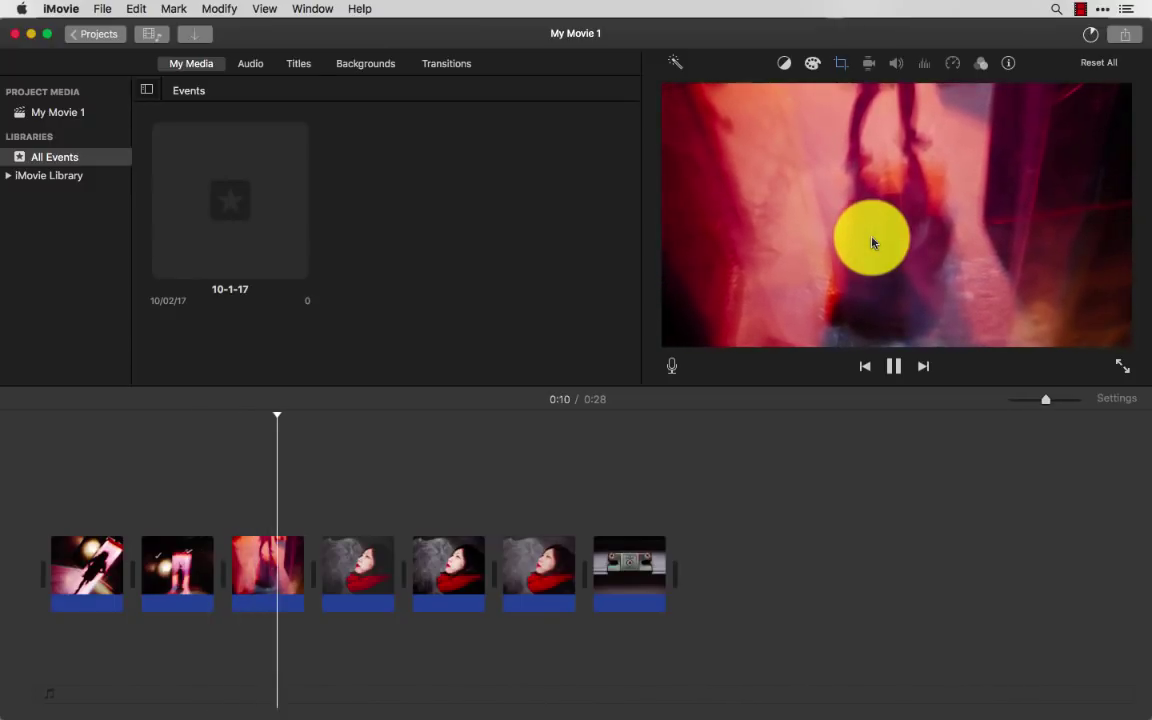
{"action": "key", "text": "space"}
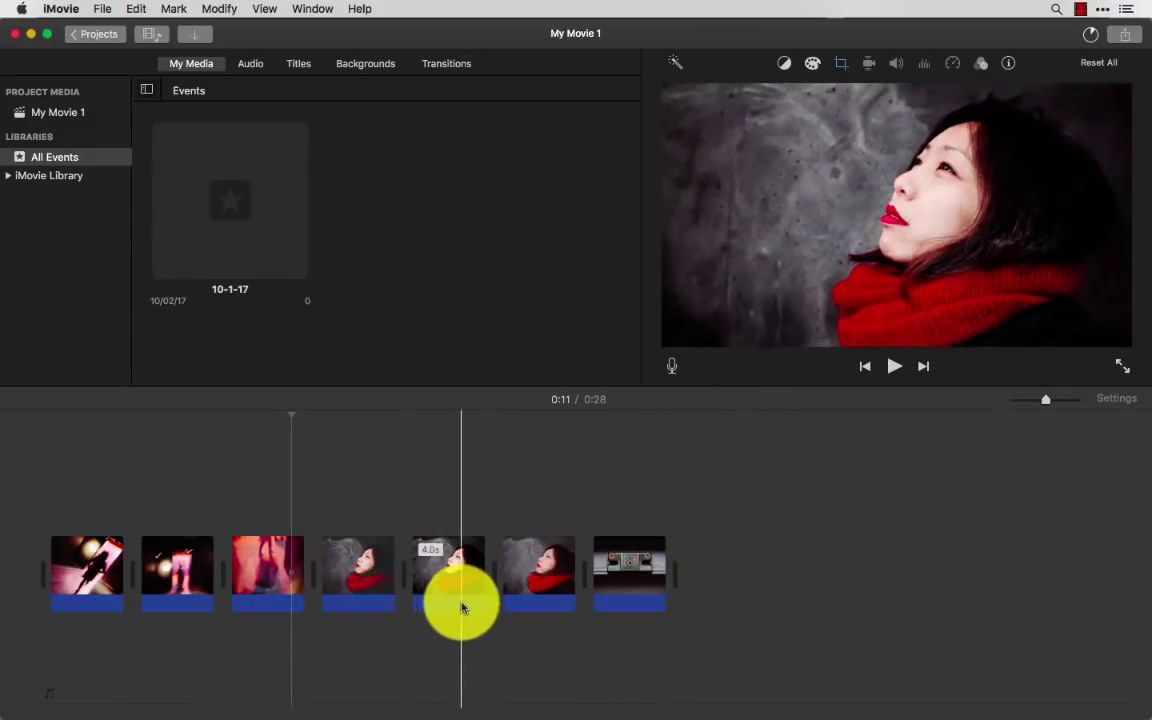
{"action": "key", "text": "super+a"}
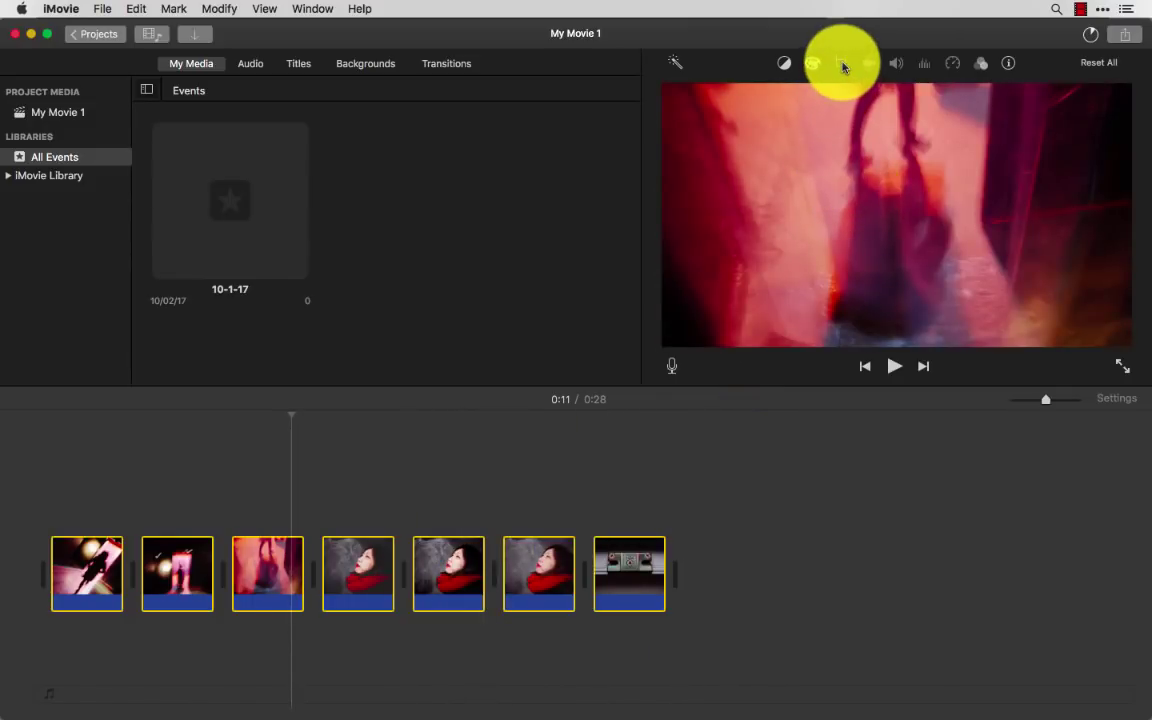
- Set the third photo's crop to Fit instead of Ken Burns, then play a preview
{"action": "left_click", "coordinate": [841, 63]}
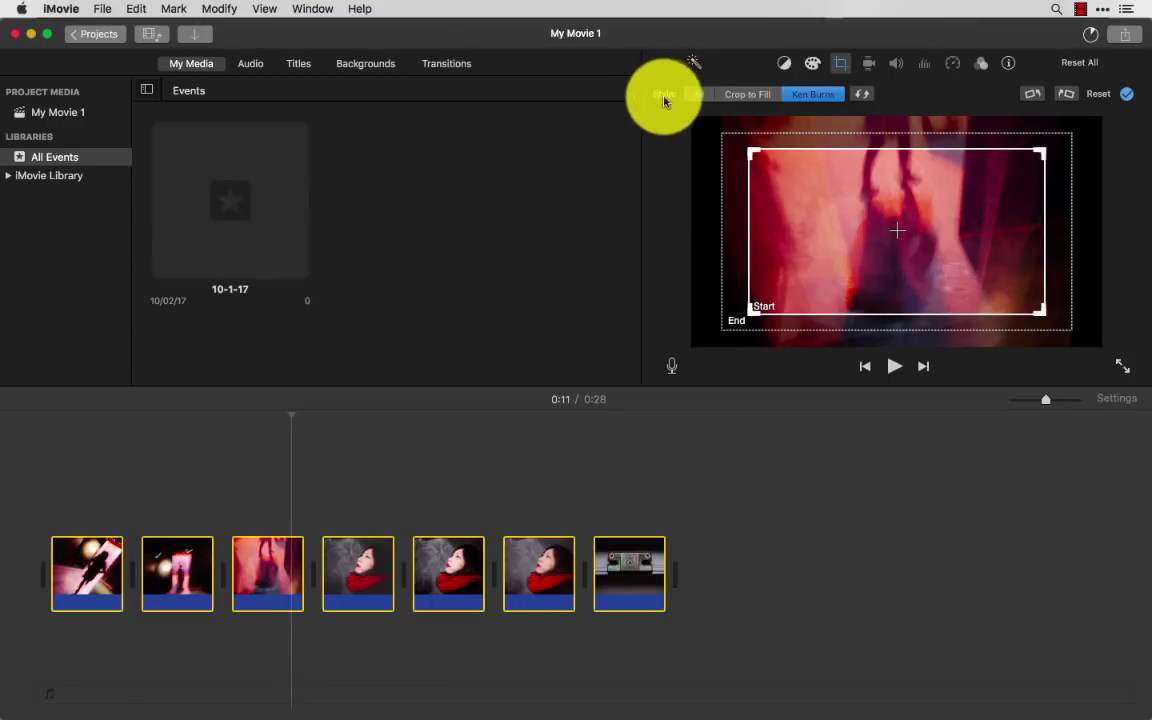
{"action": "left_click", "coordinate": [698, 95]}
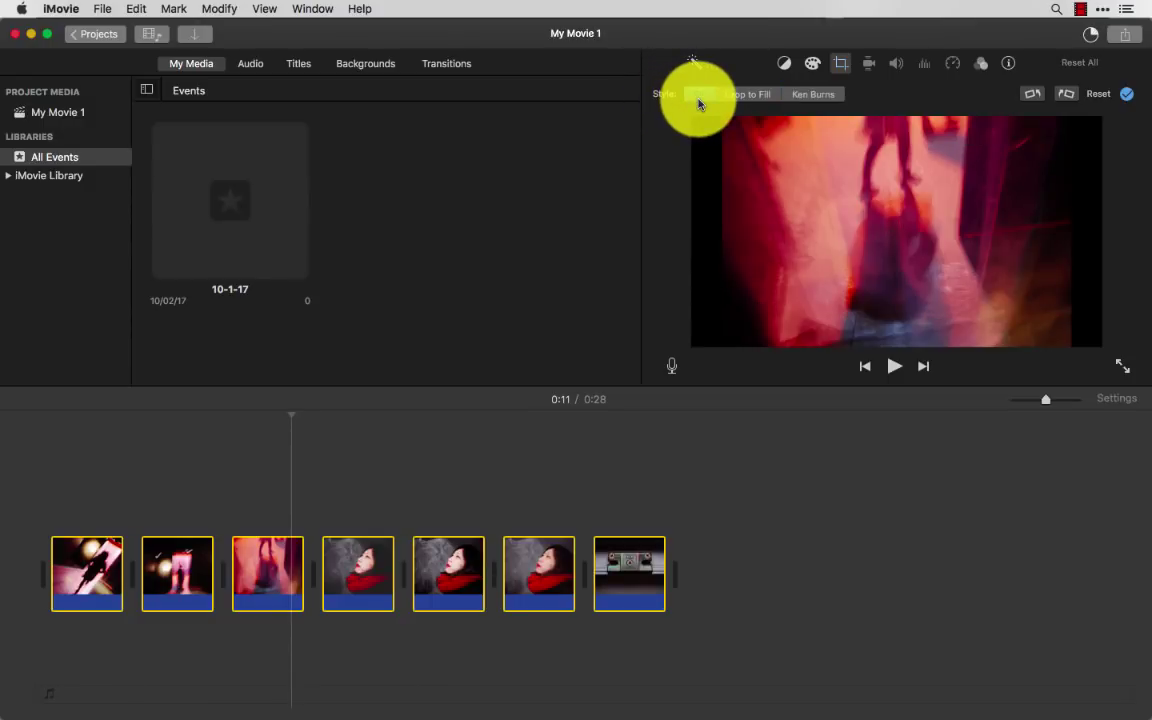
{"action": "left_click", "coordinate": [1129, 95]}
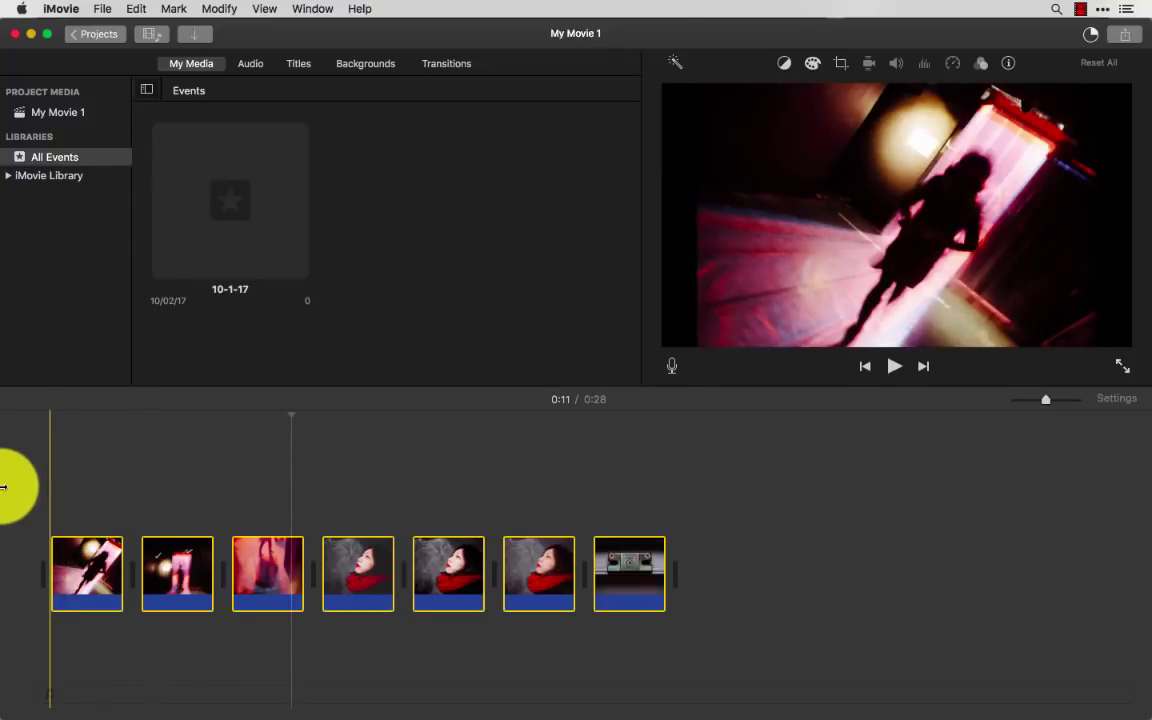
{"action": "key", "text": "space"}
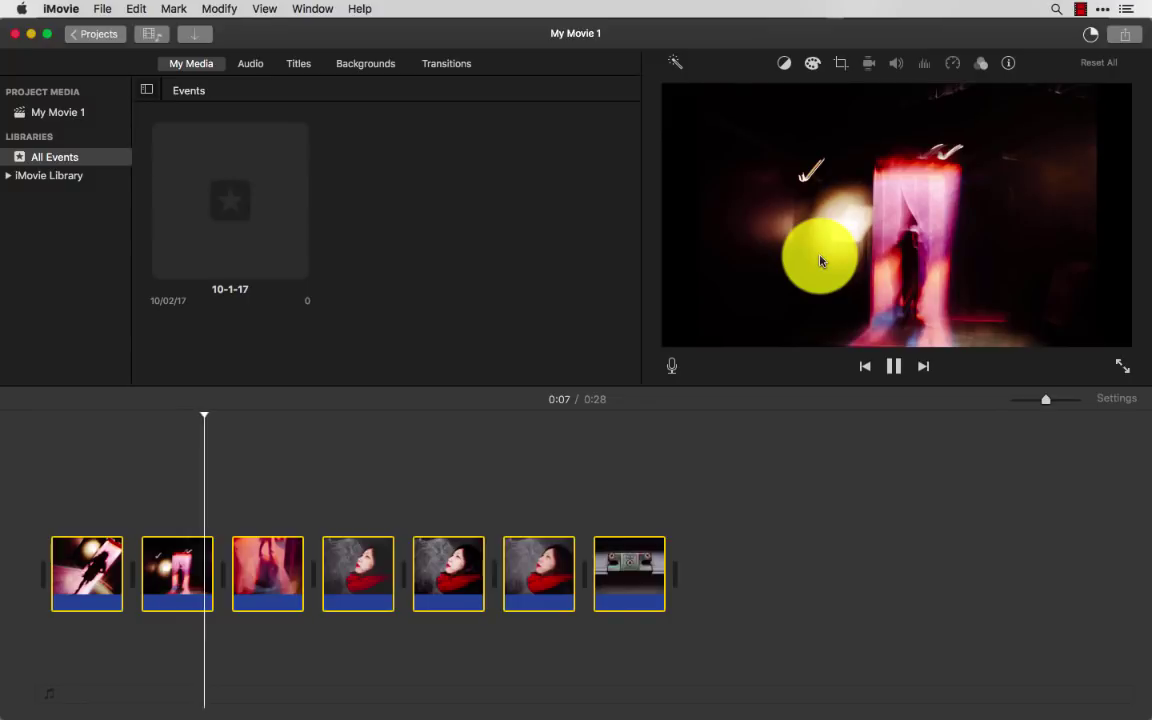
{"action": "key", "text": "space"}
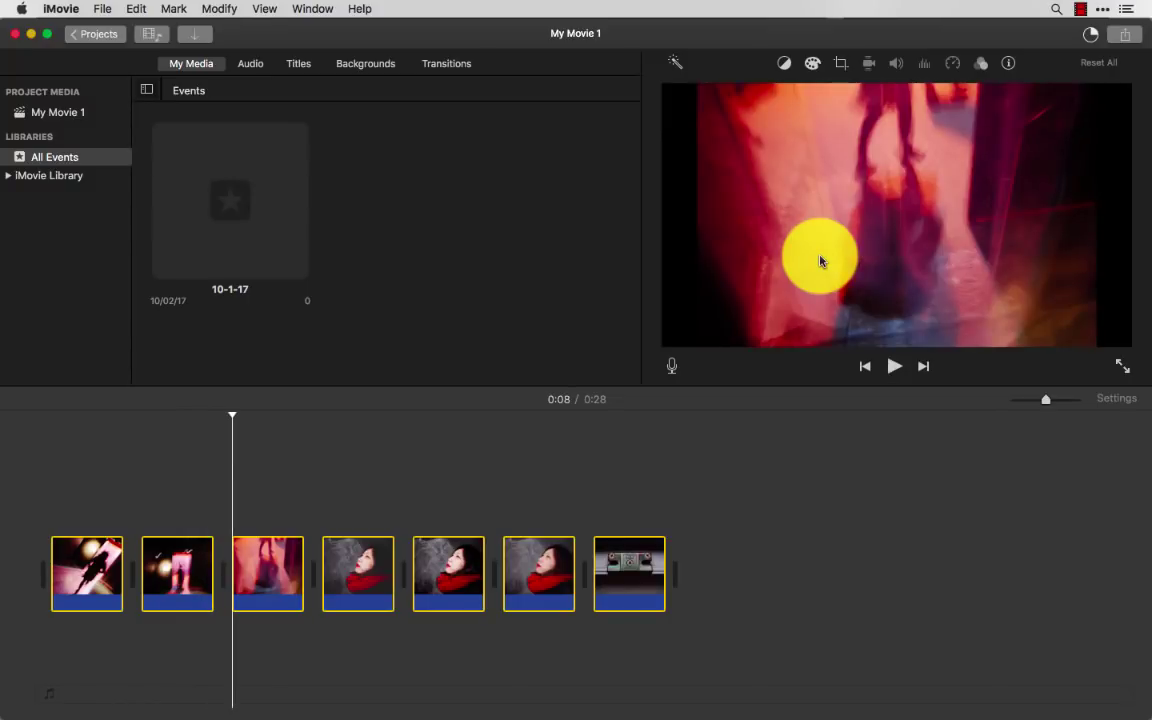
- Preview the slideshow, then set all seven clips to 2.0 seconds, making the movie 0:13
{"action": "left_click", "coordinate": [321, 505]}
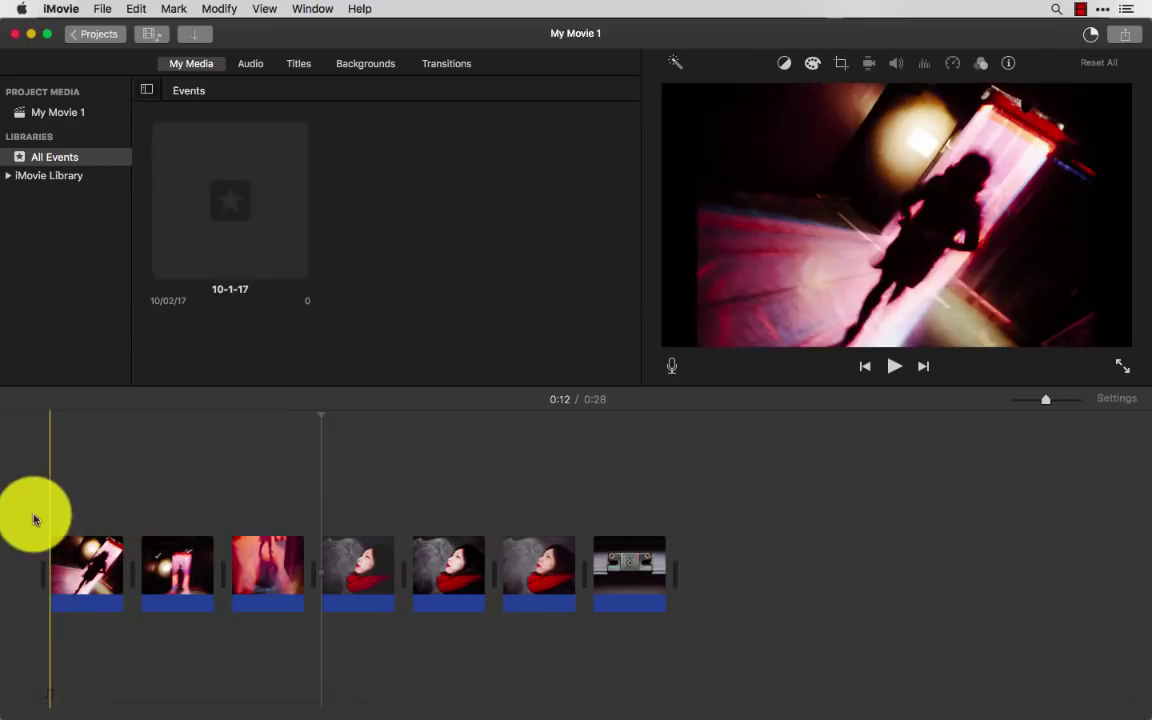
{"action": "key", "text": "space"}
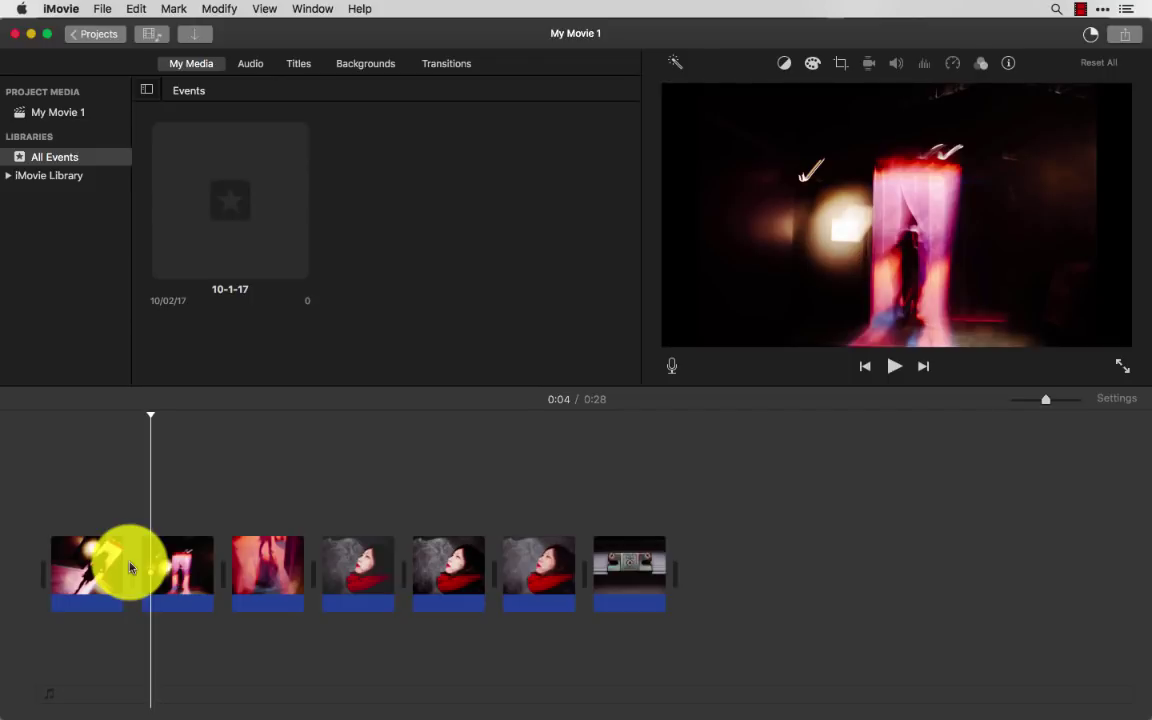
{"action": "left_click", "coordinate": [175, 567]}
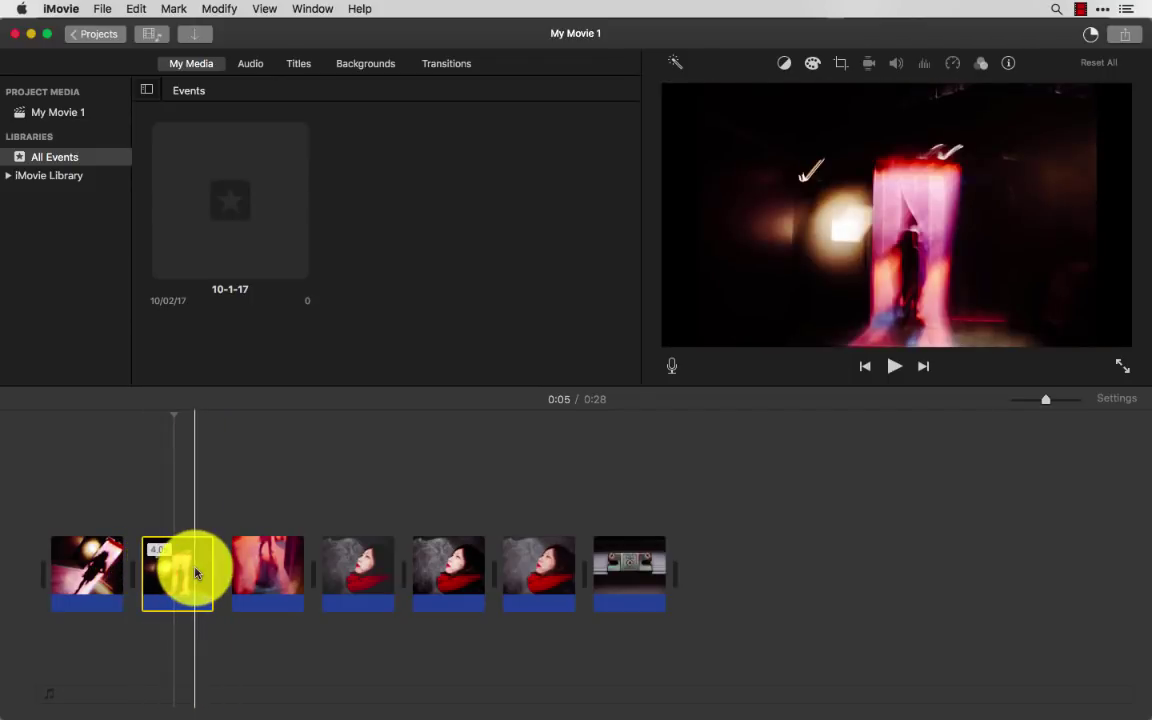
{"action": "key", "text": "super+a"}
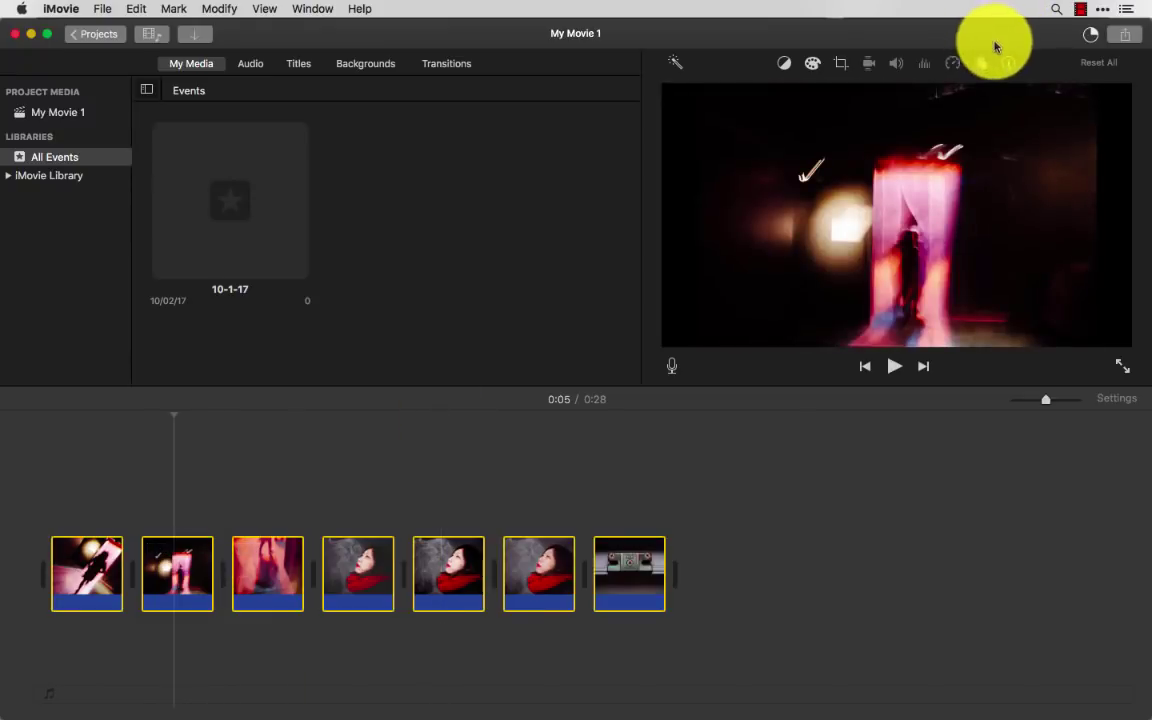
{"action": "left_click", "coordinate": [1009, 63]}
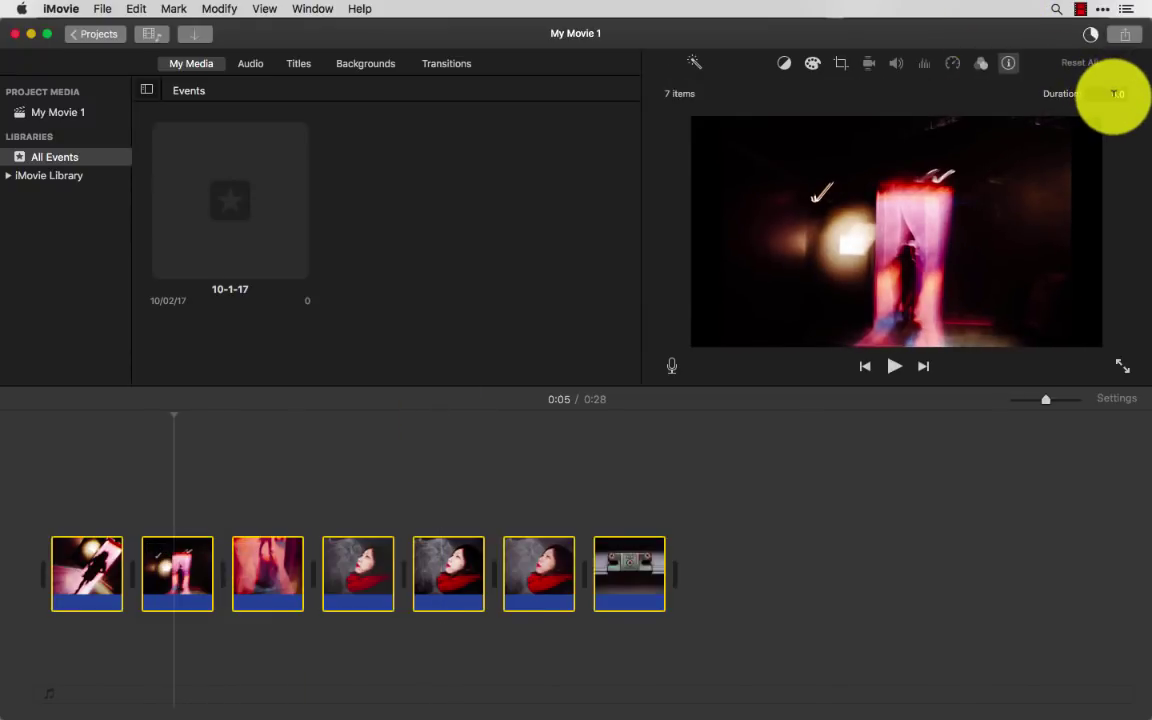
{"action": "type", "text": "2."}
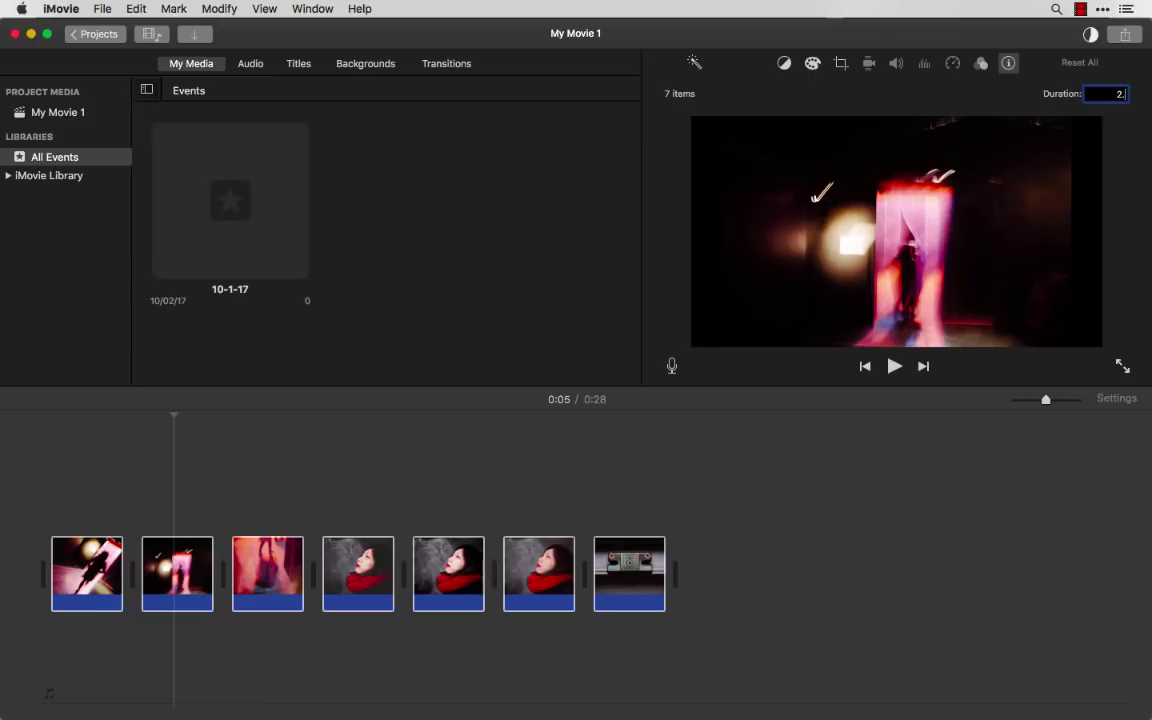
{"action": "key", "text": "Return"}
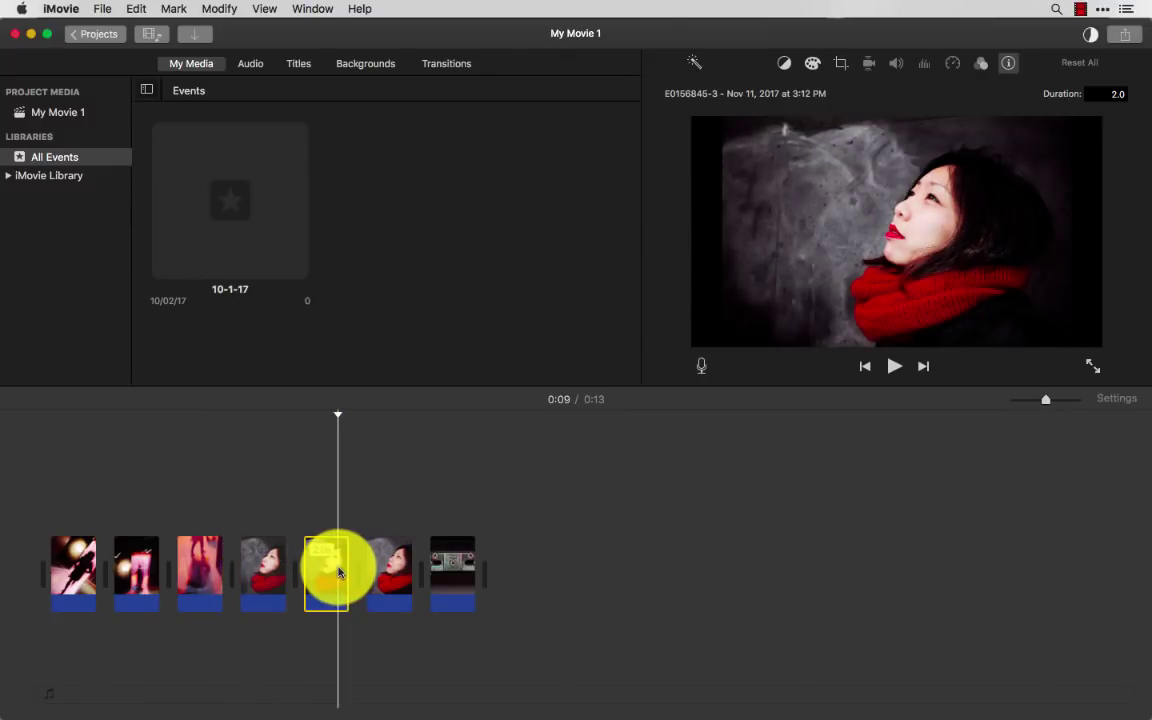
- Delete two duplicate red-scarf clips, leaving five photos at 0:09, and play it back
{"action": "key", "text": "Delete"}
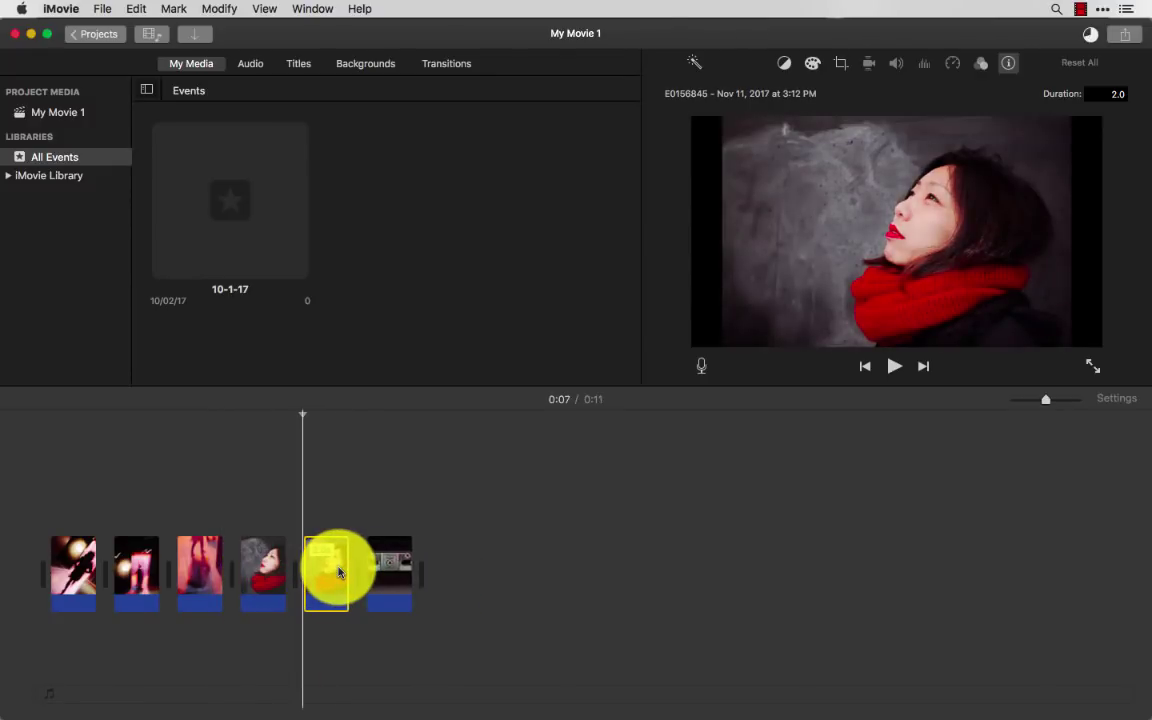
{"action": "key", "text": "Delete"}
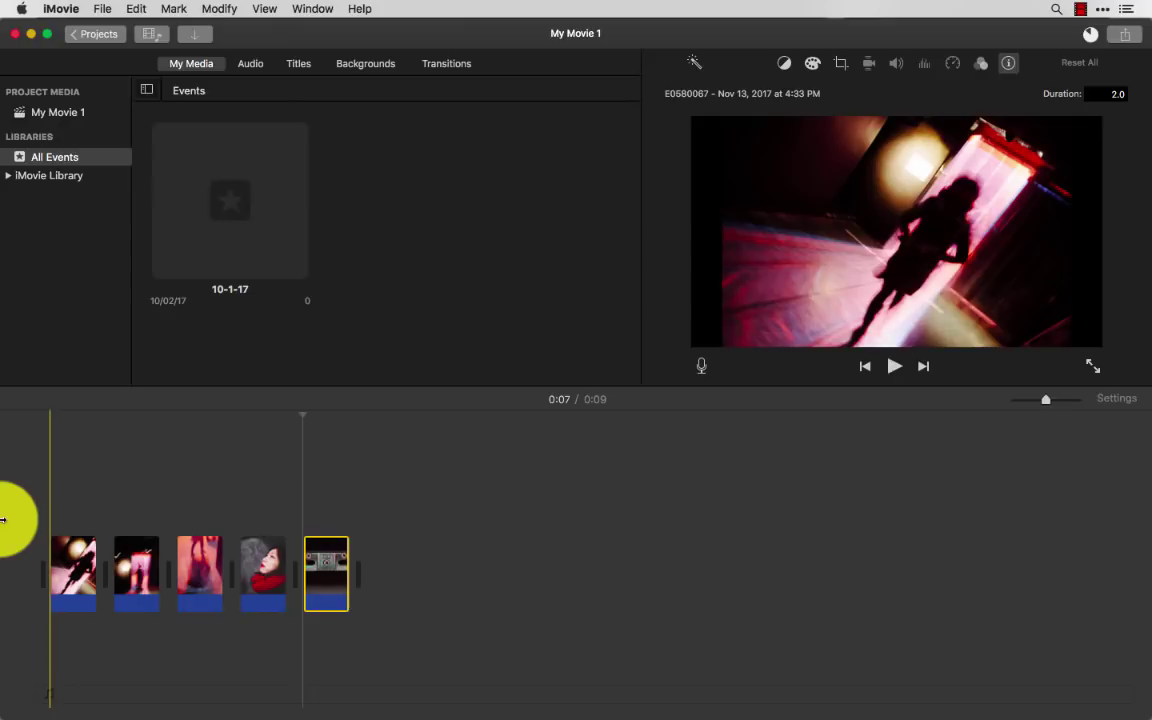
{"action": "key", "text": "space"}
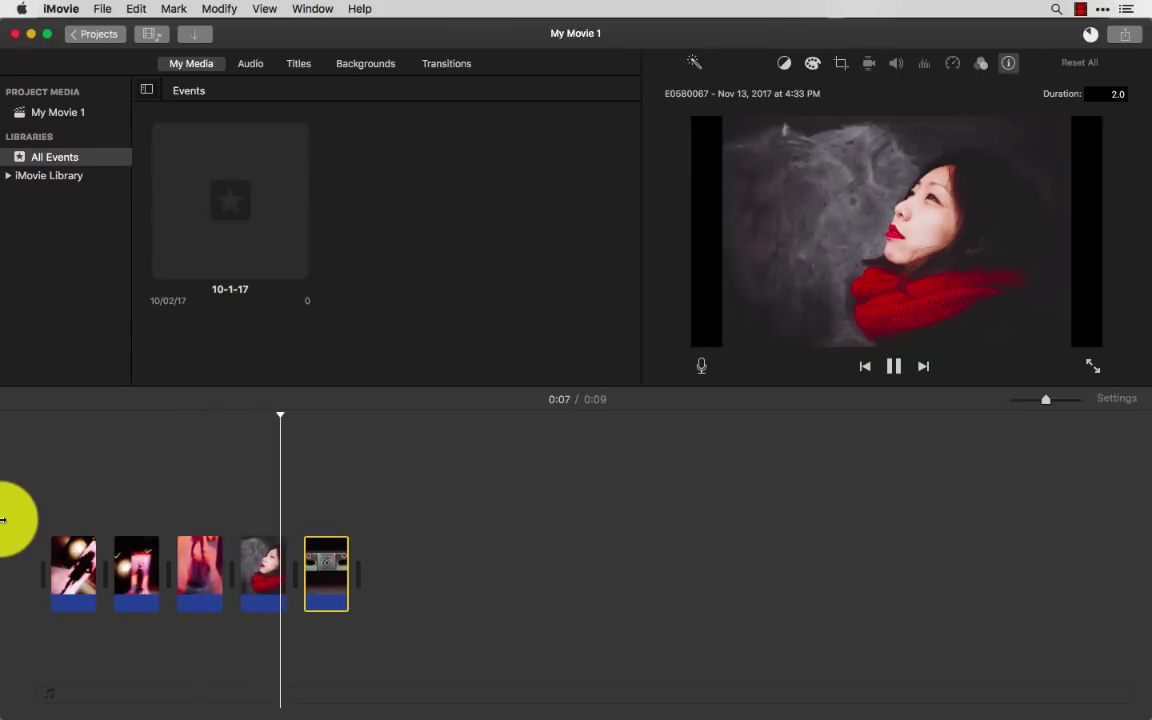
{"action": "key", "text": "space"}
- Drag Achilles.m4a from Dropbox > BEATS BY KIM beneath the five photo clips
{"action": "mouse_move", "coordinate": [491, 706]}
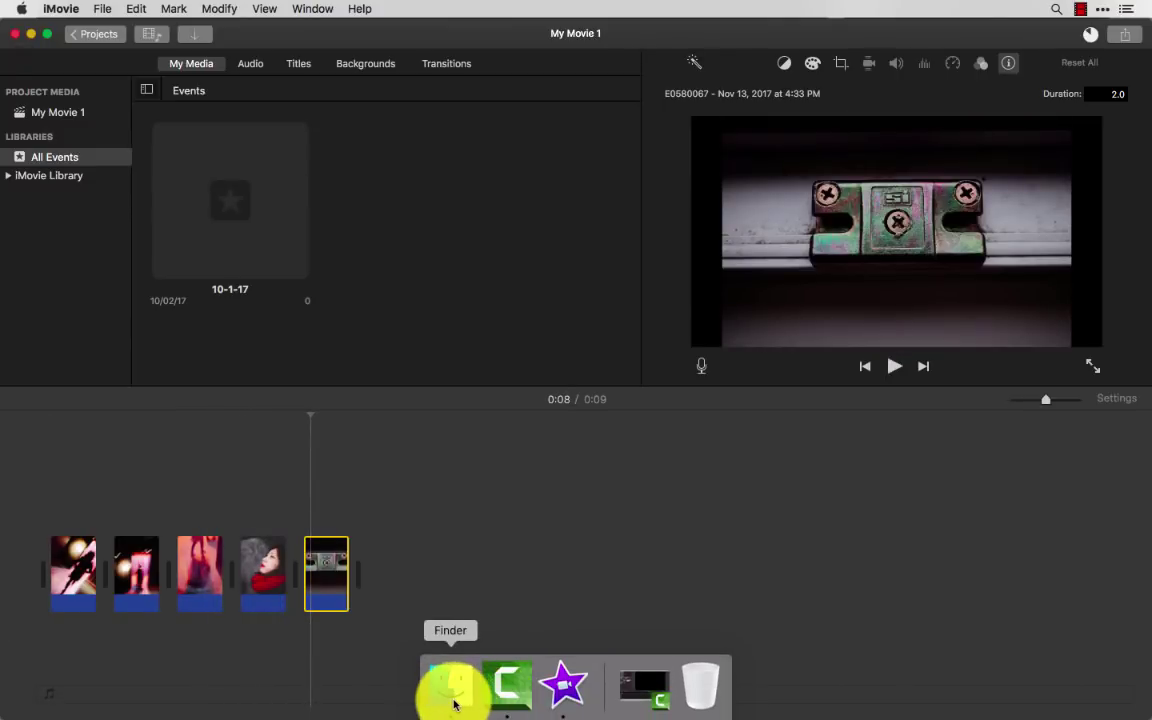
{"action": "left_click", "coordinate": [453, 705]}
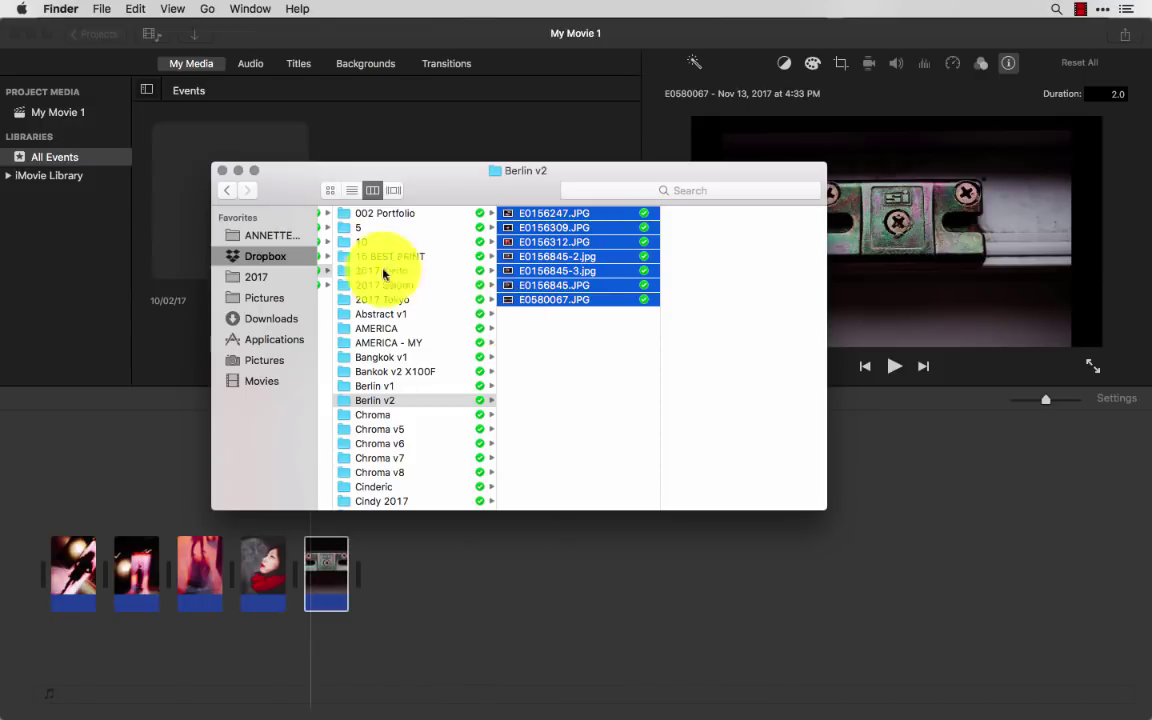
{"action": "left_click", "coordinate": [275, 256]}
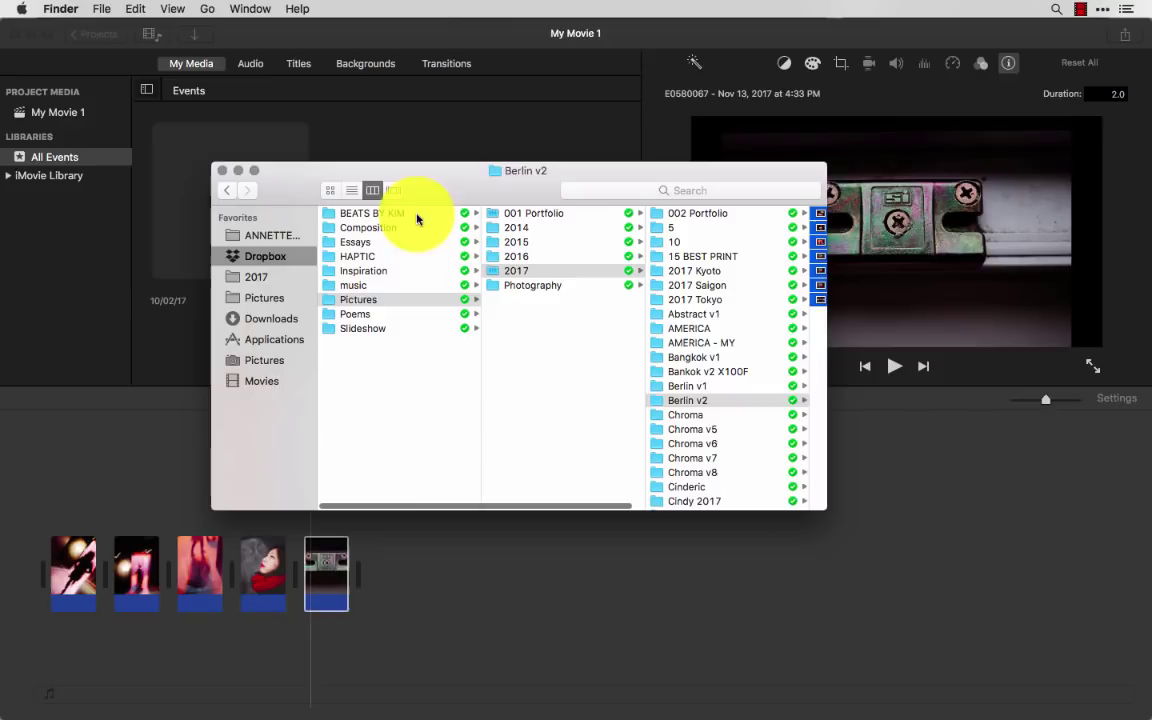
{"action": "left_click", "coordinate": [417, 215]}
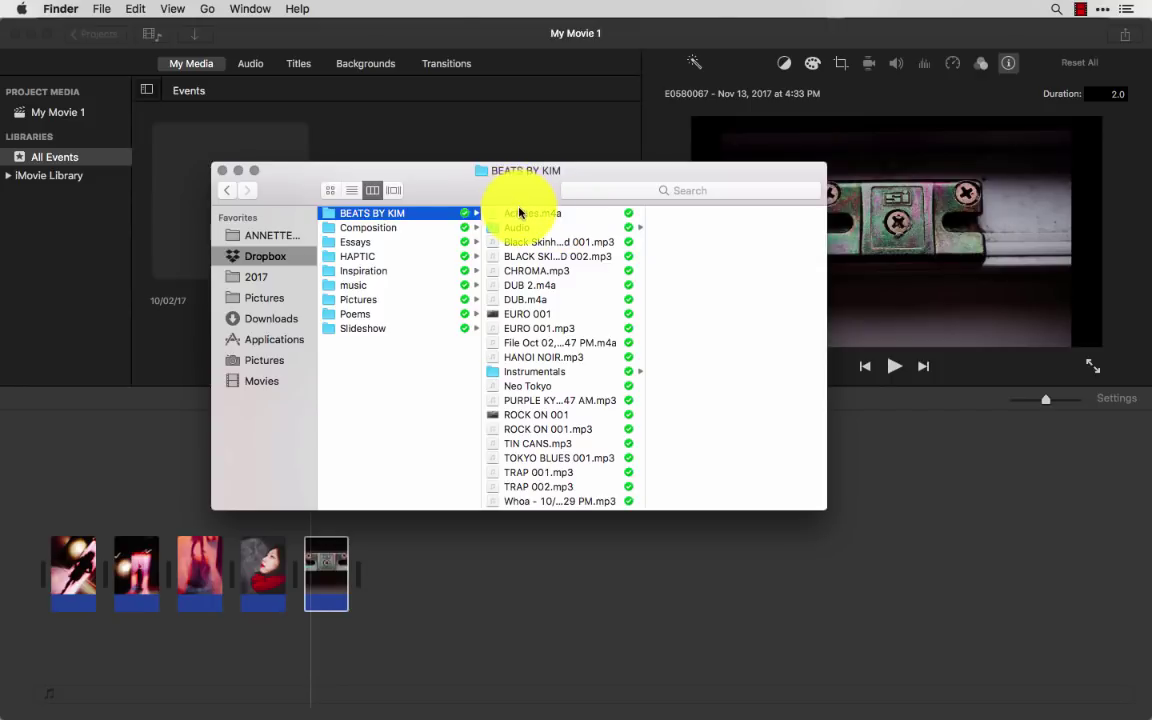
{"action": "left_click", "coordinate": [519, 213]}
{"action": "left_click_drag", "start_coordinate": [509, 217], "coordinate": [51, 643]}
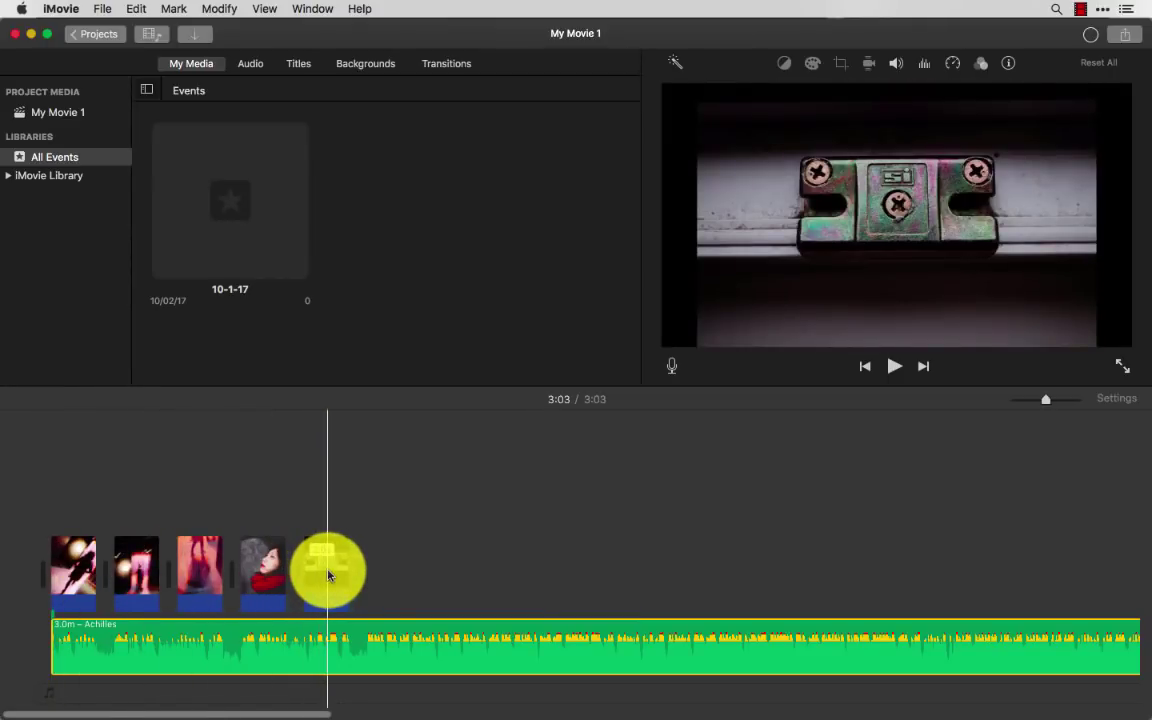
- Zoom the timeline out and trim the Achilles track's end toward the photos
{"action": "scroll", "coordinate": [425, 572], "scroll_direction": "right", "scroll_amount": 1}
{"action": "scroll", "coordinate": [425, 572], "scroll_direction": "right", "scroll_amount": 15}
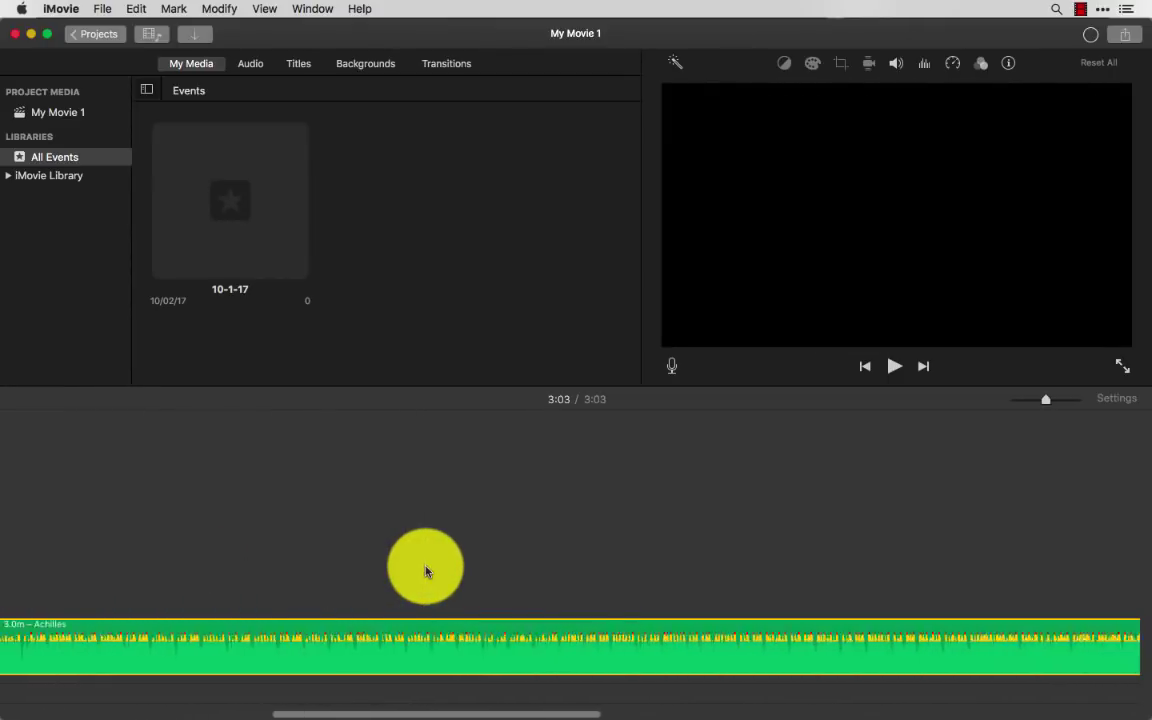
{"action": "scroll", "coordinate": [425, 572], "scroll_direction": "left", "scroll_amount": 15}
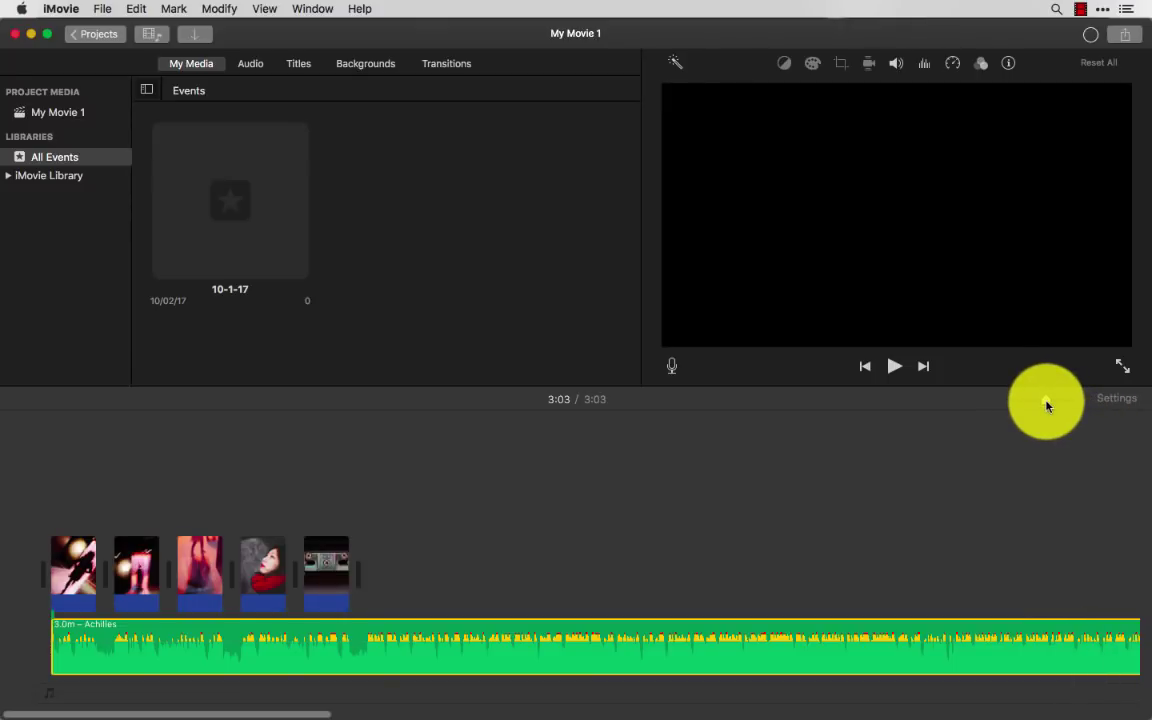
{"action": "left_click_drag", "start_coordinate": [1046, 404], "coordinate": [1015, 405]}
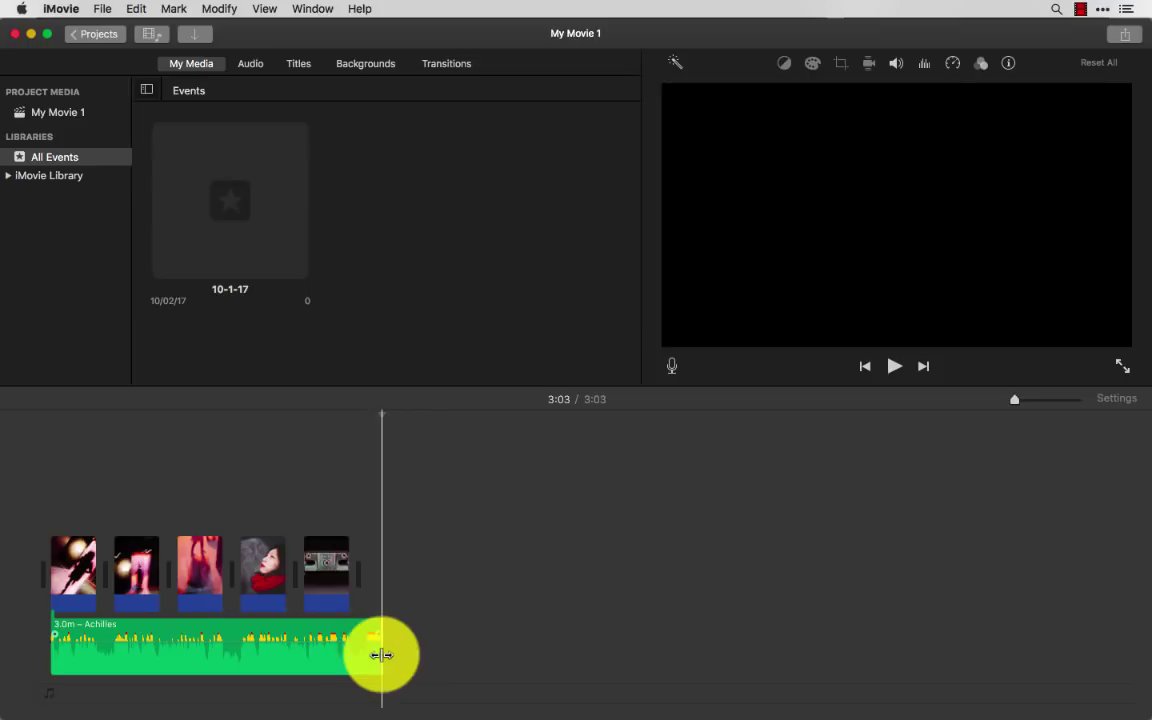
{"action": "mouse_move", "coordinate": [381, 655]}
{"action": "left_mouse_down"}
{"action": "mouse_move", "coordinate": [336, 642]}
{"action": "mouse_move", "coordinate": [380, 648]}
{"action": "mouse_move", "coordinate": [360, 643]}
{"action": "mouse_move", "coordinate": [371, 642]}
{"action": "left_mouse_up"}
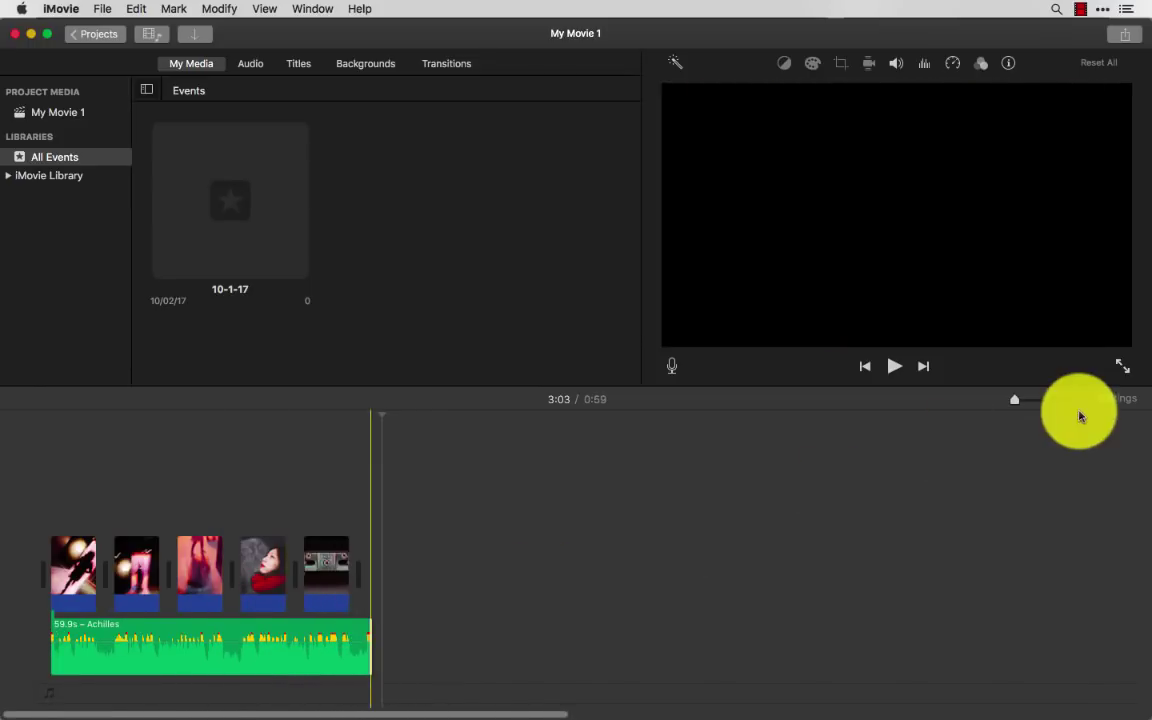
- Trim the Achilles music to 9.8s to match the photos and fit everything in view
{"action": "left_click_drag", "start_coordinate": [1013, 403], "coordinate": [1020, 405]}
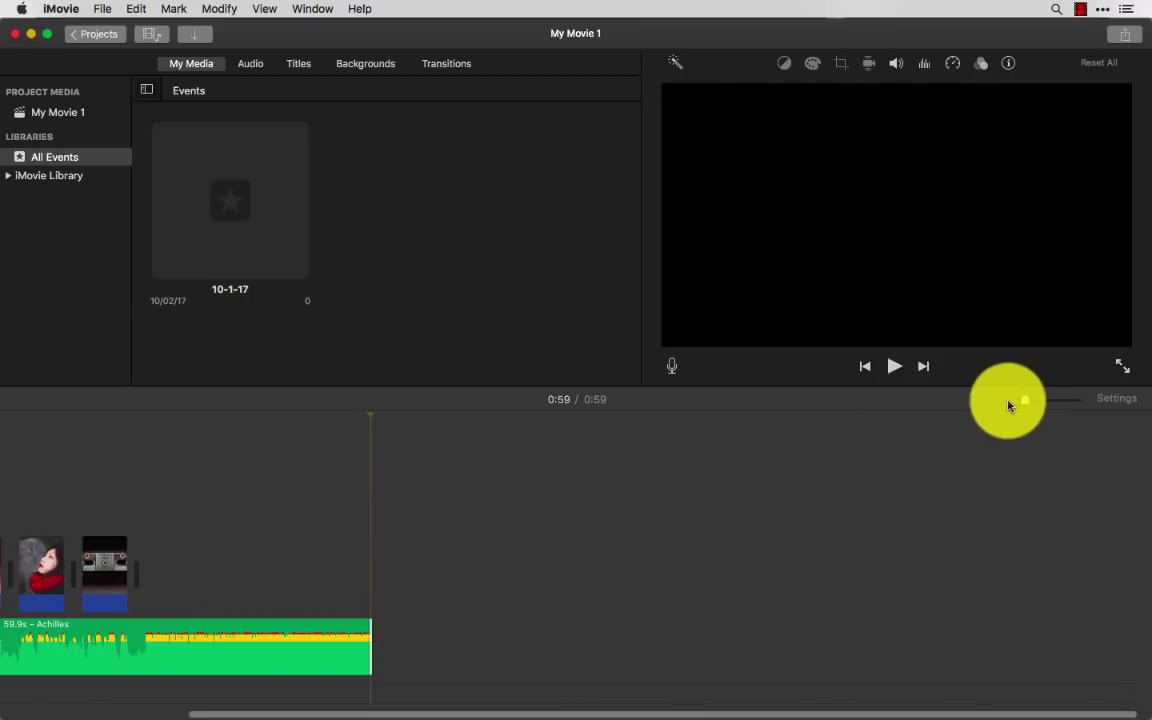
{"action": "scroll", "coordinate": [434, 586], "scroll_direction": "left", "scroll_amount": 1}
{"action": "left_click_drag", "start_coordinate": [393, 638], "coordinate": [159, 637]}
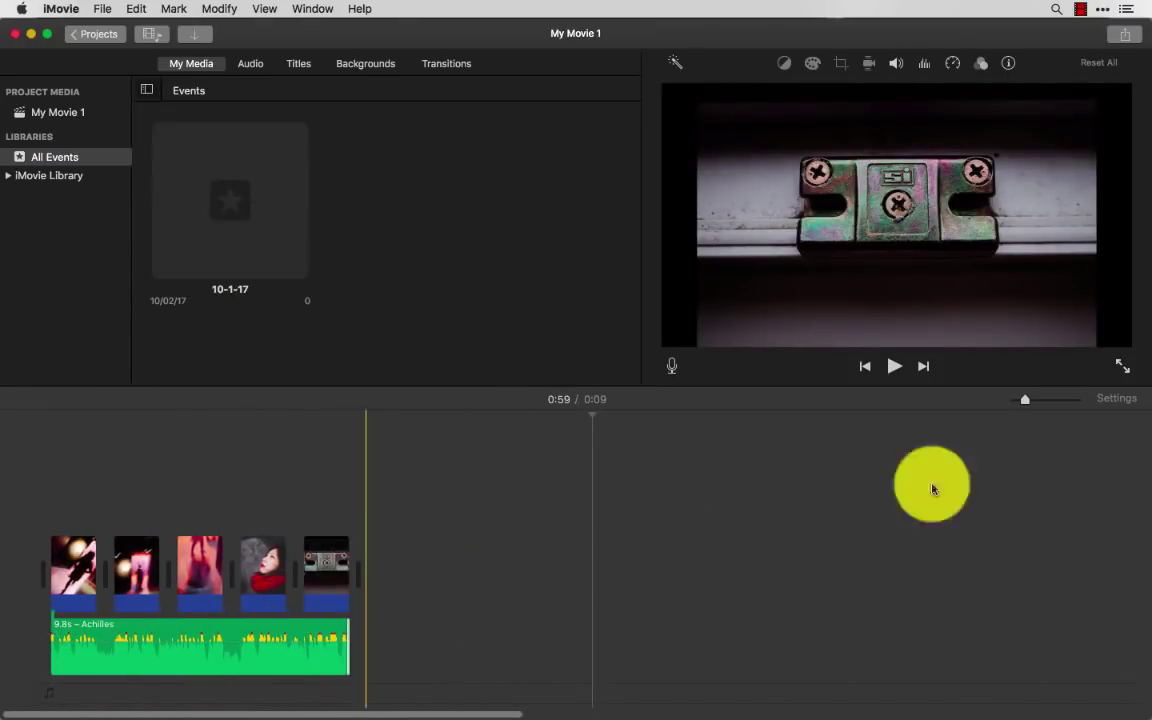
{"action": "left_click_drag", "start_coordinate": [1033, 405], "coordinate": [1066, 401]}
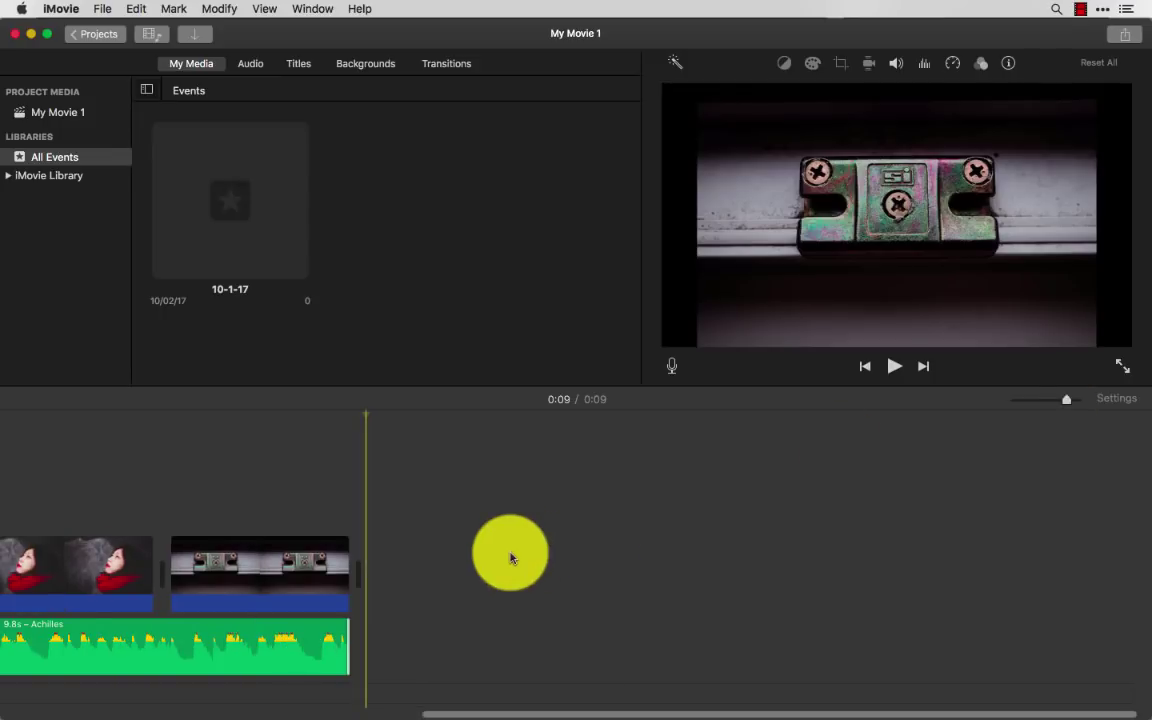
{"action": "scroll", "coordinate": [509, 553], "scroll_direction": "left", "scroll_amount": 10}
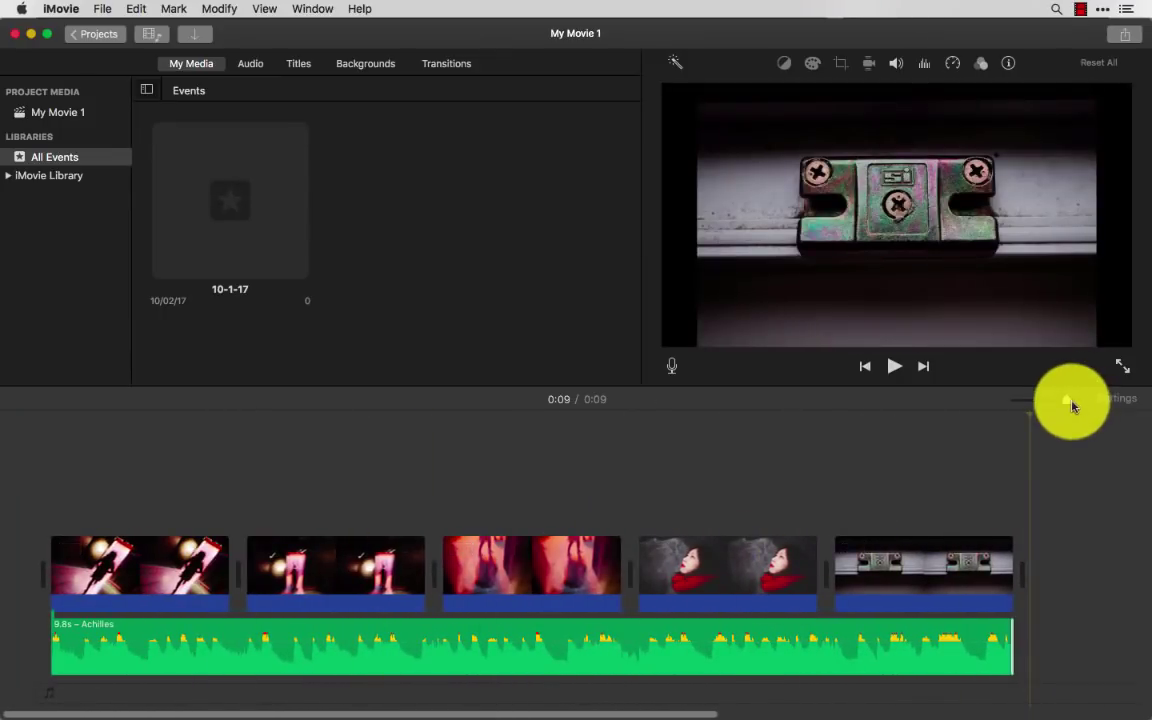
{"action": "mouse_move", "coordinate": [1071, 404]}
{"action": "left_mouse_down"}
{"action": "mouse_move", "coordinate": [1028, 405]}
{"action": "mouse_move", "coordinate": [1062, 405]}
{"action": "left_mouse_up"}
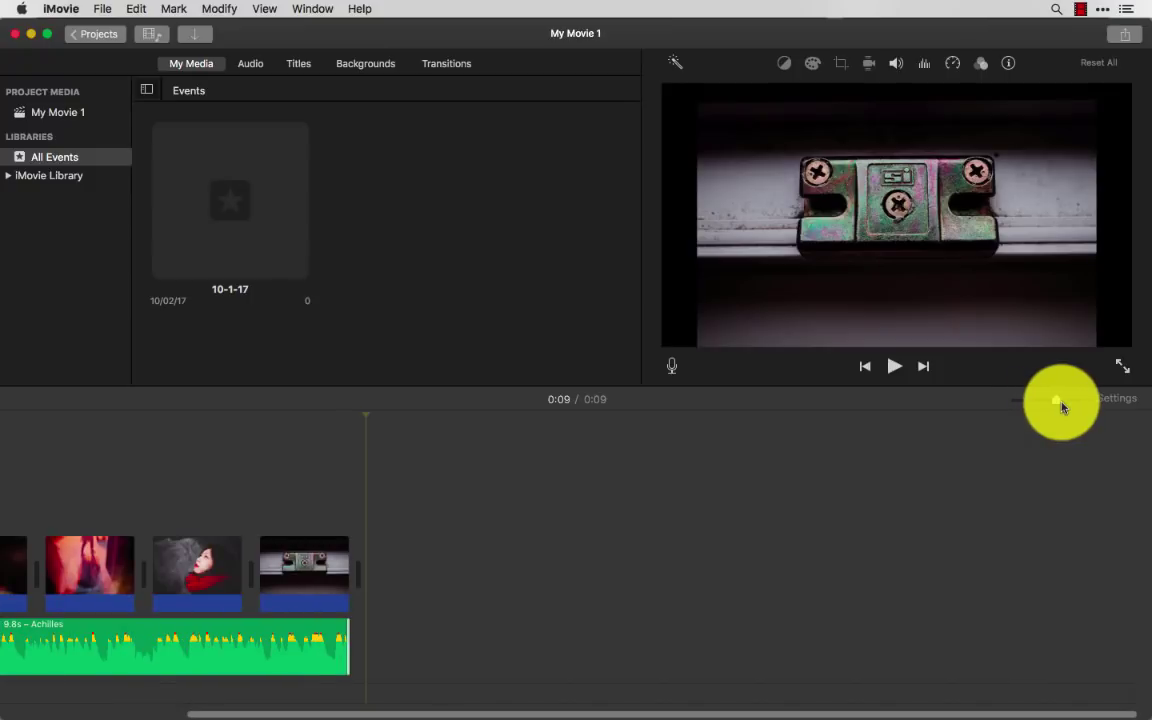
{"action": "scroll", "coordinate": [120, 610], "scroll_direction": "left", "scroll_amount": 5}
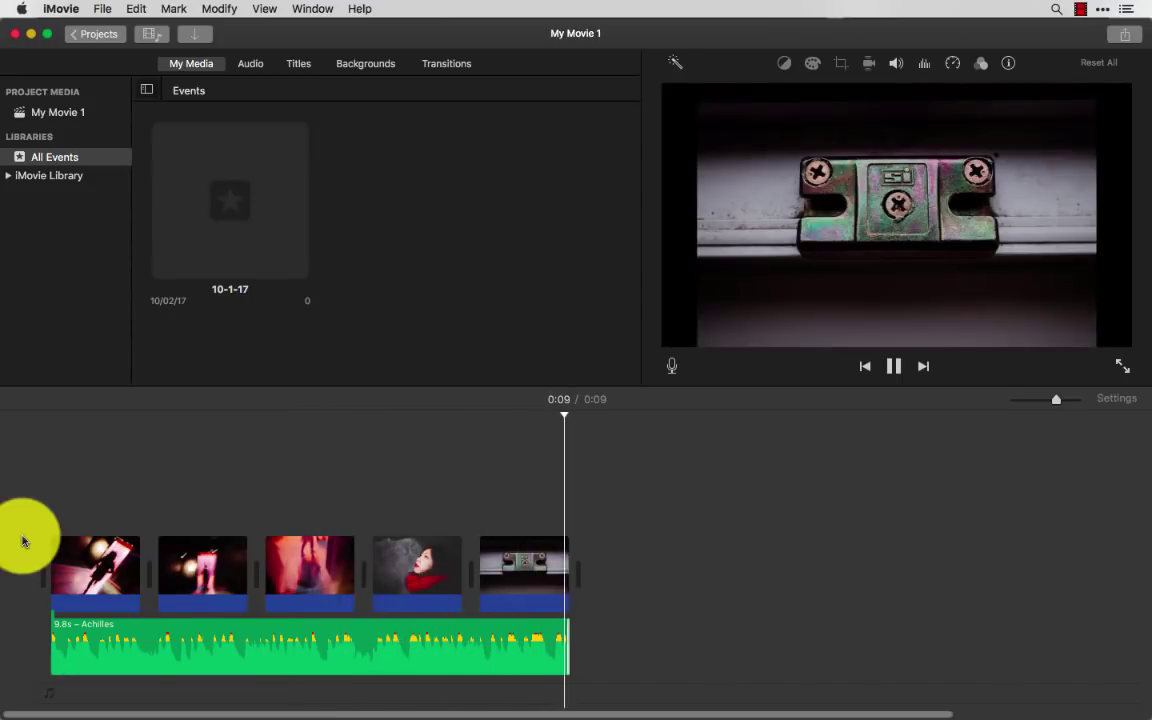
{"action": "key", "text": "space"}
{"action": "key", "text": "space"}
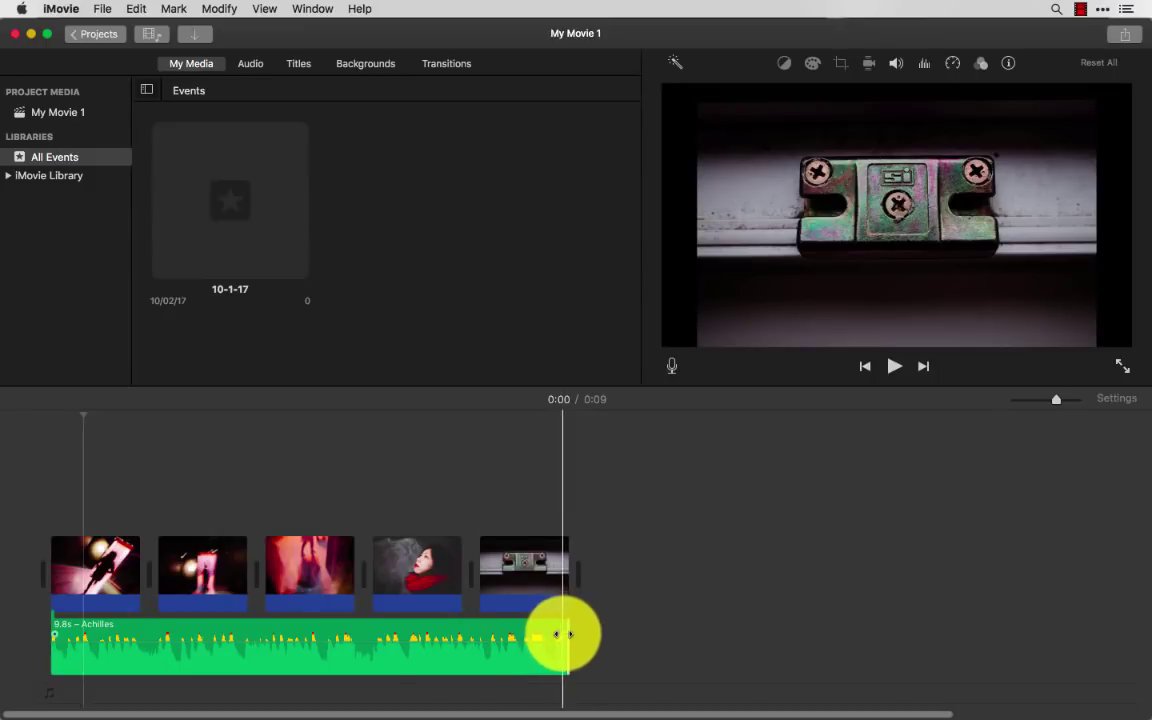
- Drag the Achilles clip's end fade handle left so the music fades out under the last photos
{"action": "mouse_move", "coordinate": [568, 634]}
{"action": "left_mouse_down"}
{"action": "mouse_move", "coordinate": [371, 633]}
{"action": "mouse_move", "coordinate": [417, 627]}
{"action": "mouse_move", "coordinate": [406, 637]}
{"action": "left_mouse_up"}
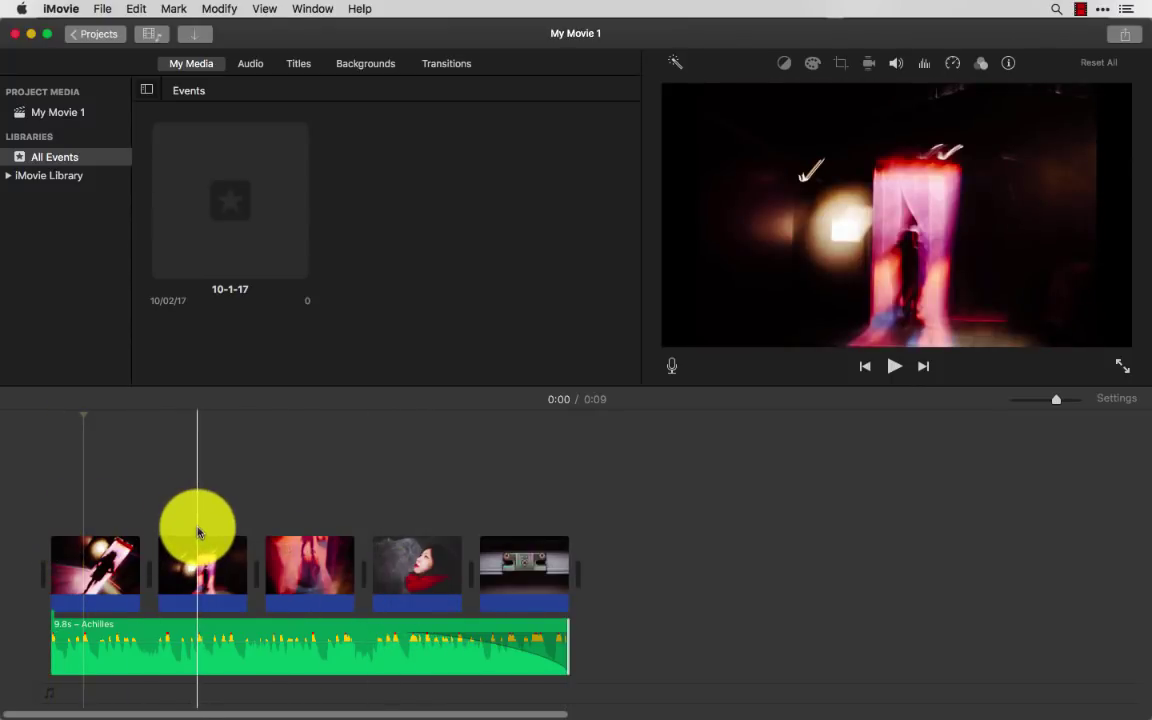
- Play the slideshow to check the Achilles music fading out under the final photos
{"action": "key", "text": "space"}
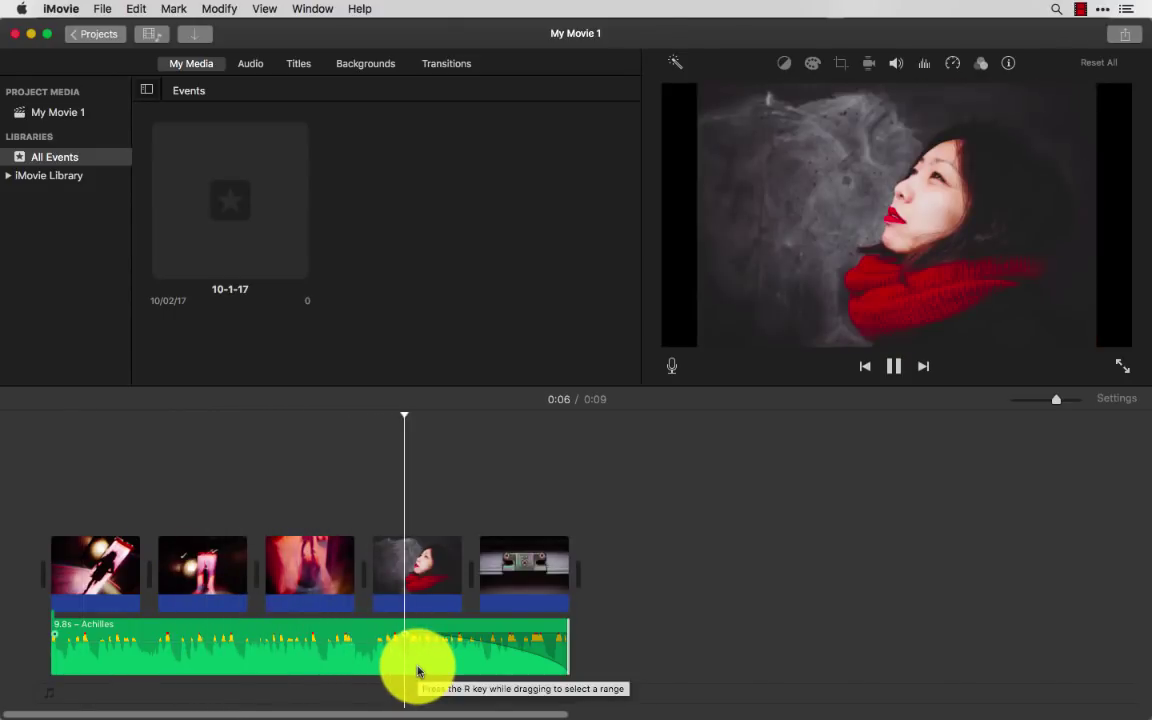
{"action": "key", "text": "space"}
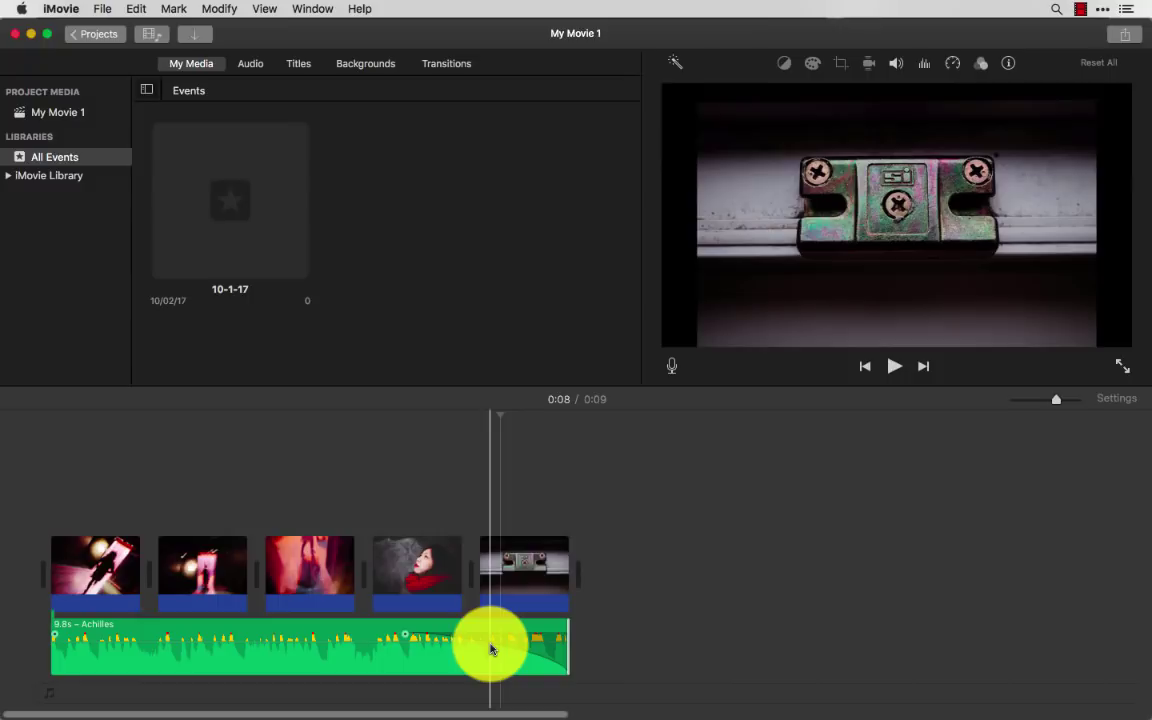
{"action": "key", "text": "space"}
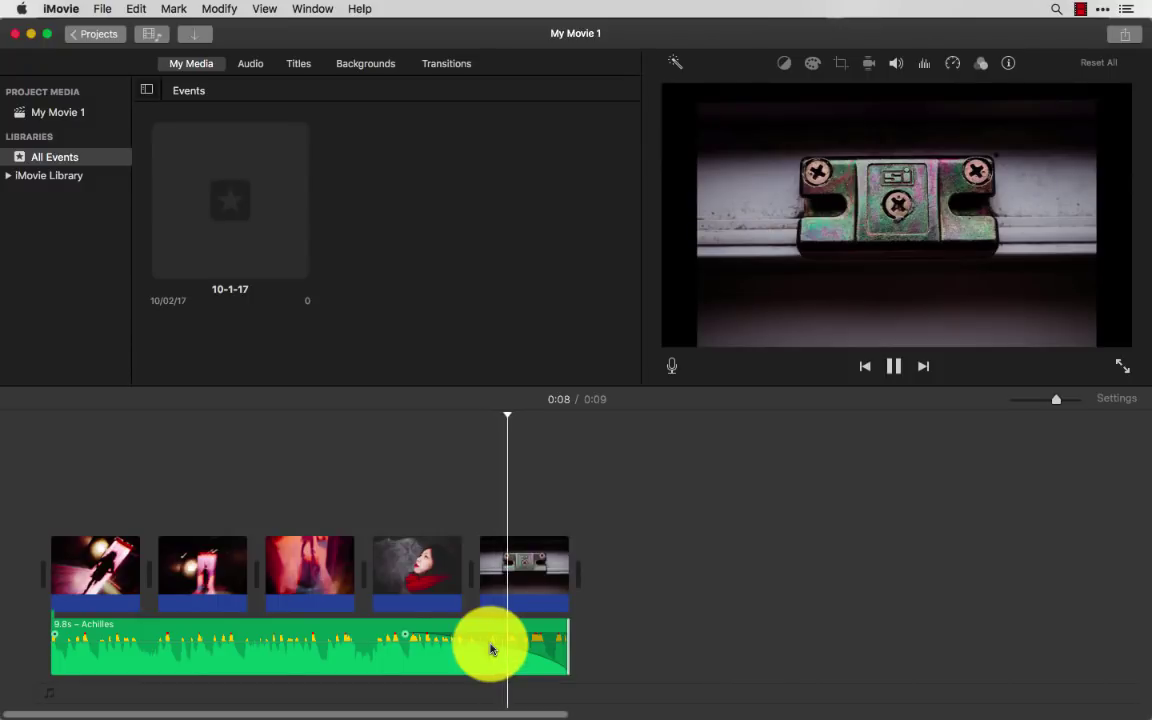
{"action": "key", "text": "space"}
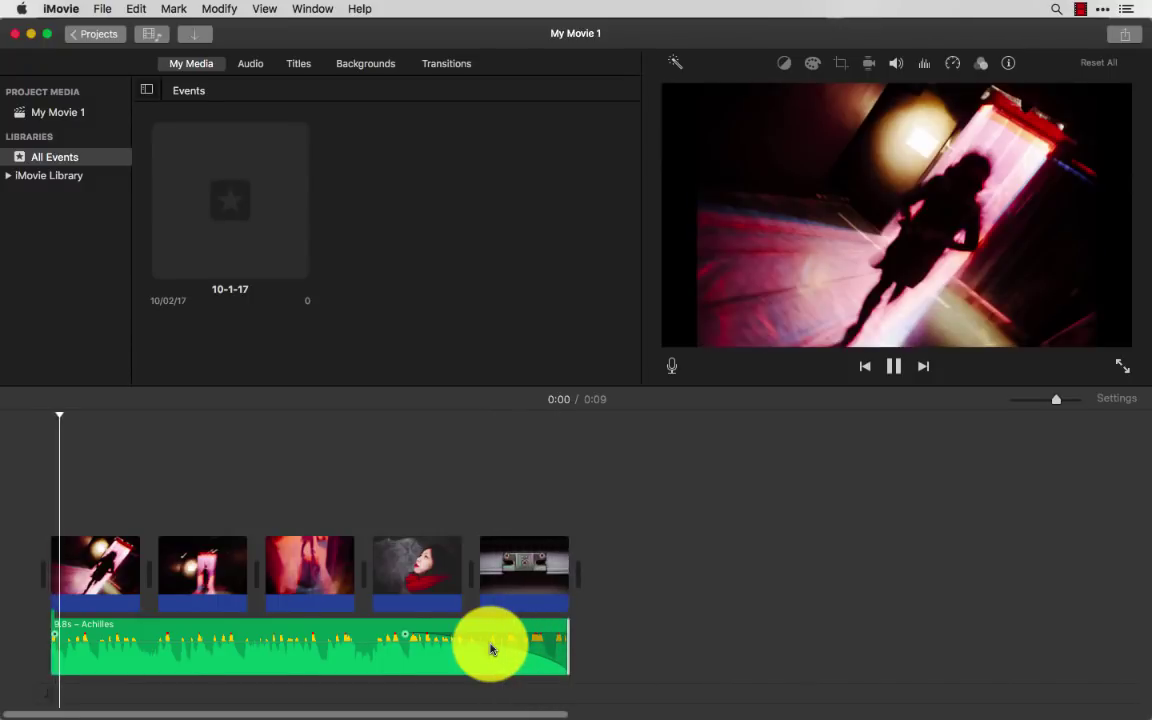
{"action": "key", "text": "space"}
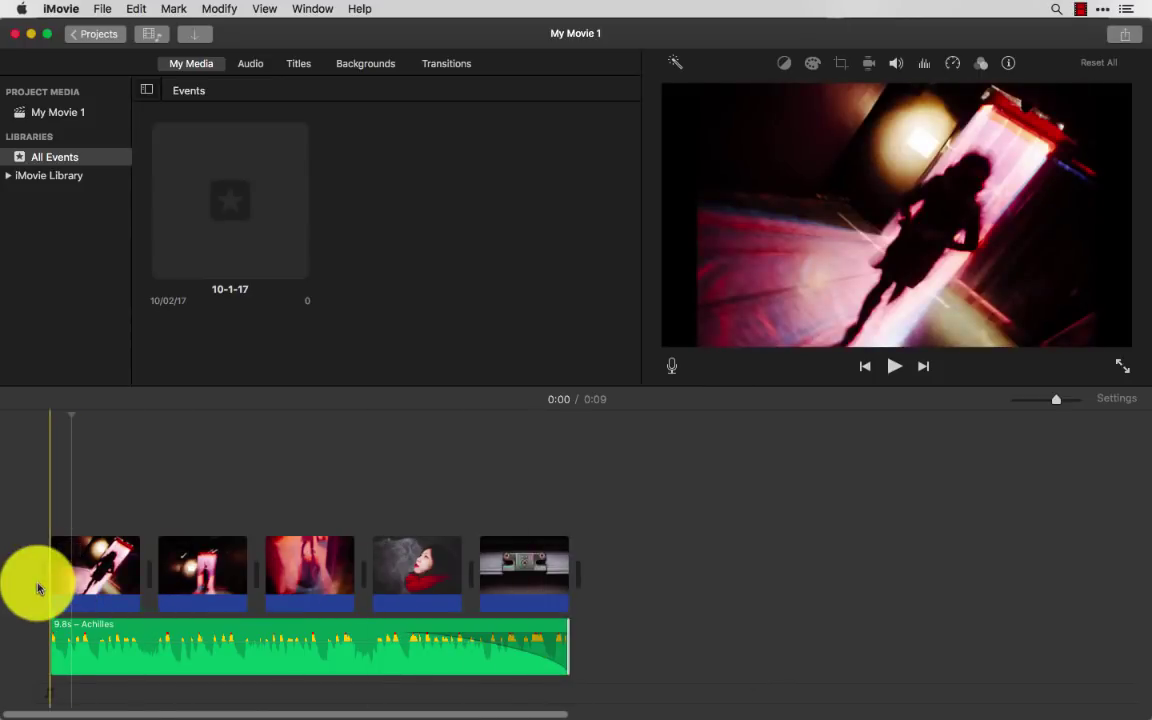
- Share the movie as a file and rename its title to Berlin Diary
{"action": "left_click", "coordinate": [1131, 40]}
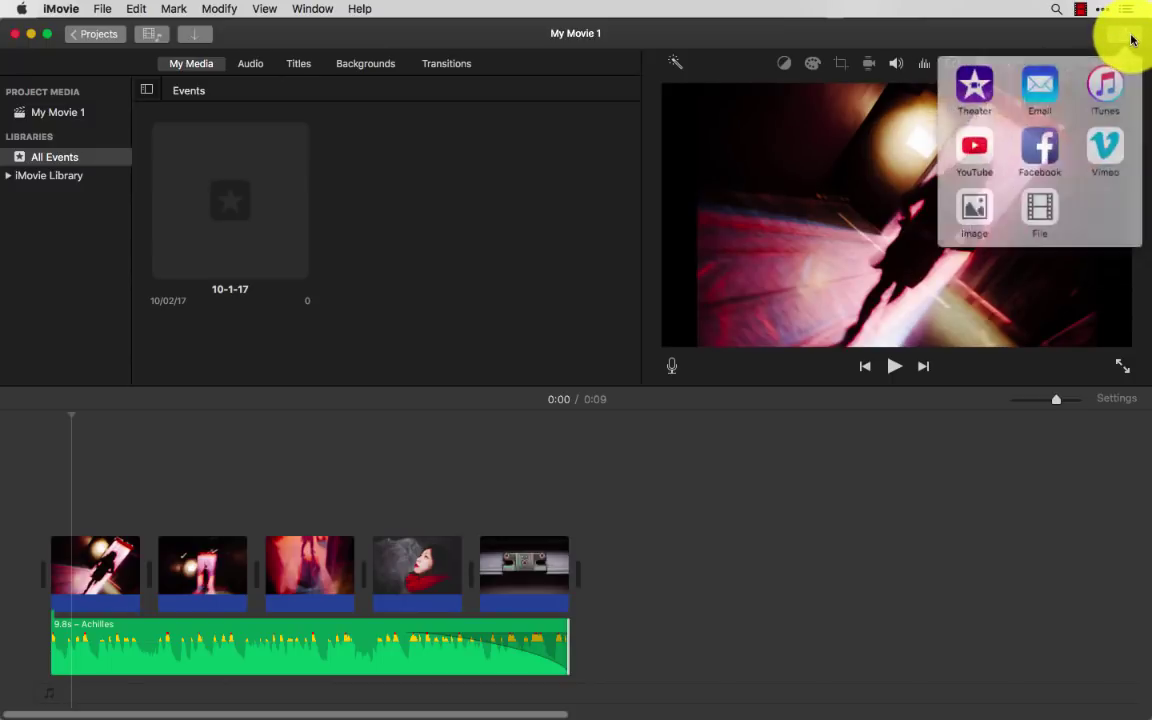
{"action": "left_click", "coordinate": [1045, 224]}
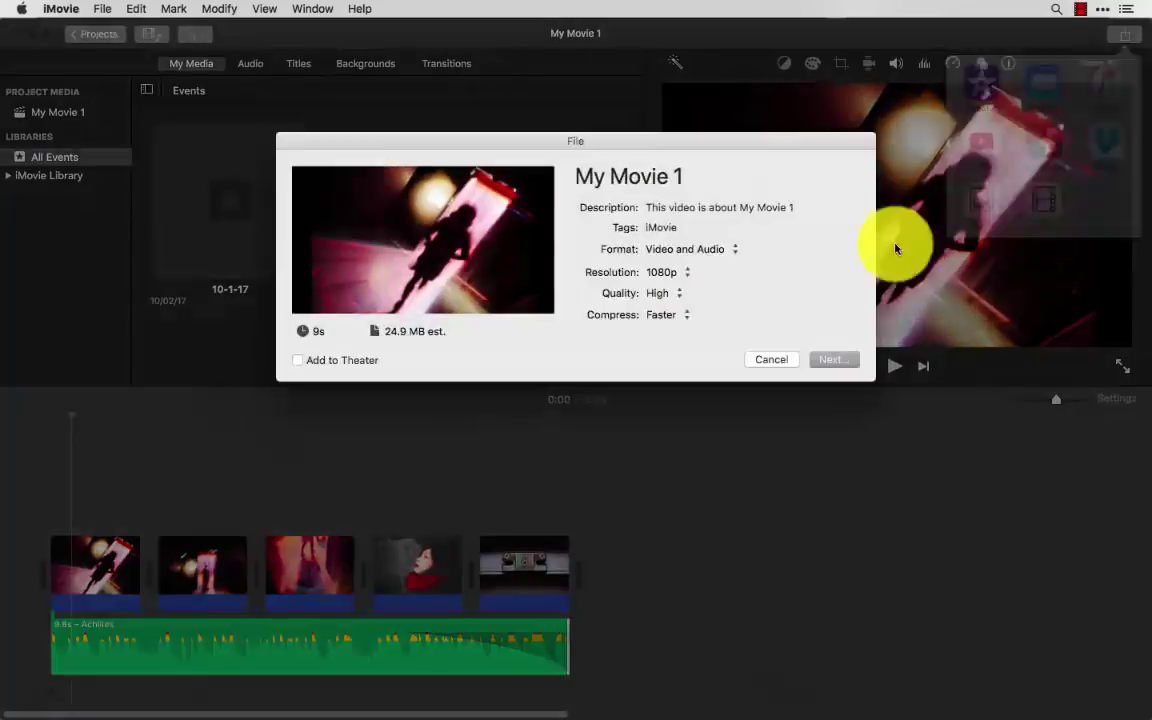
{"action": "triple_click", "coordinate": [705, 186]}
{"action": "type", "text": "Berlin Diary"}
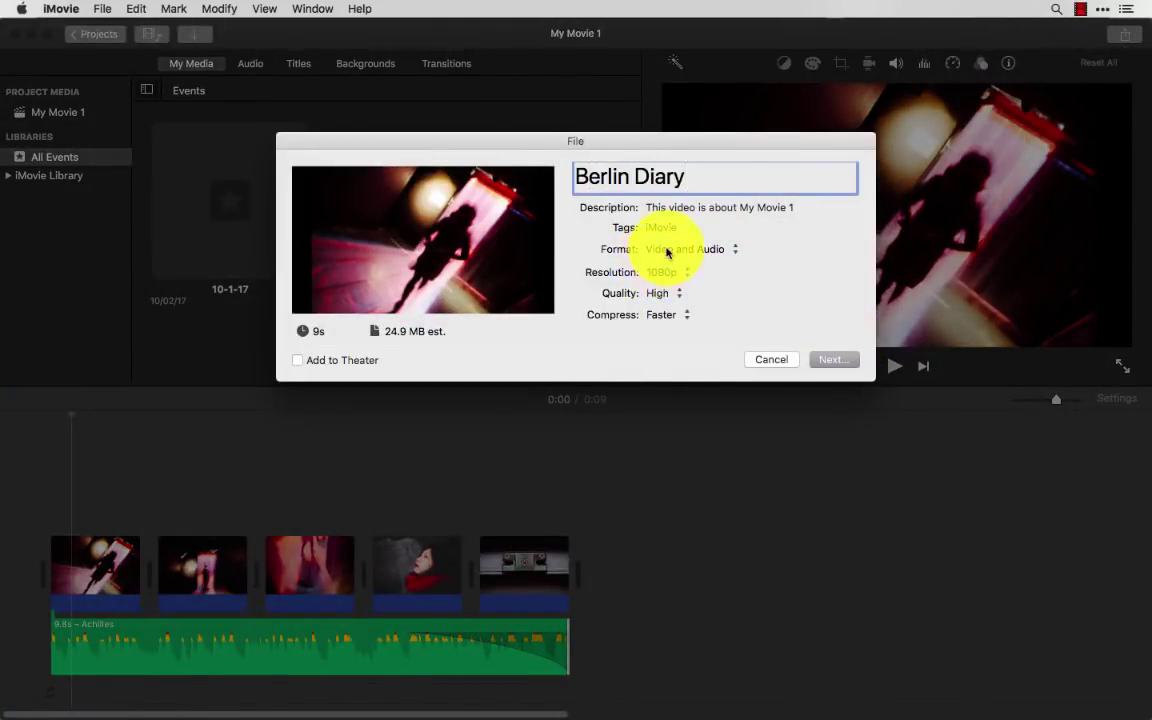
- Keep the export settings at 1080p resolution, High quality and Faster compression
{"action": "left_click", "coordinate": [676, 279]}
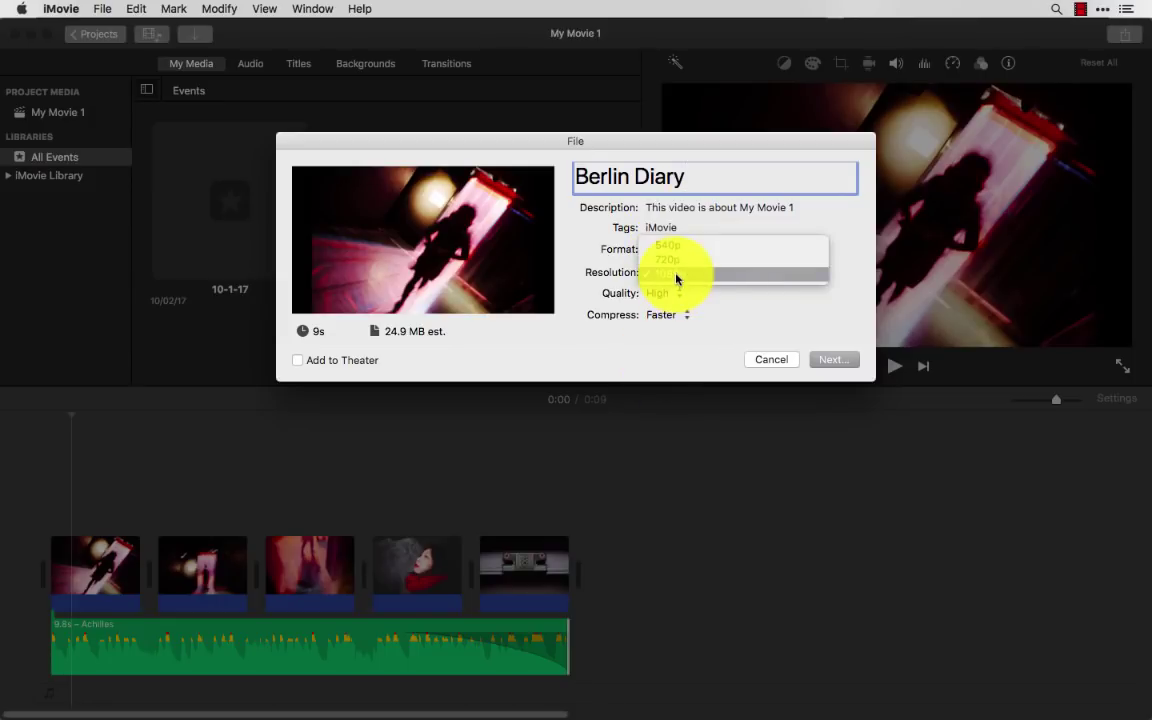
{"action": "left_click", "coordinate": [695, 272]}
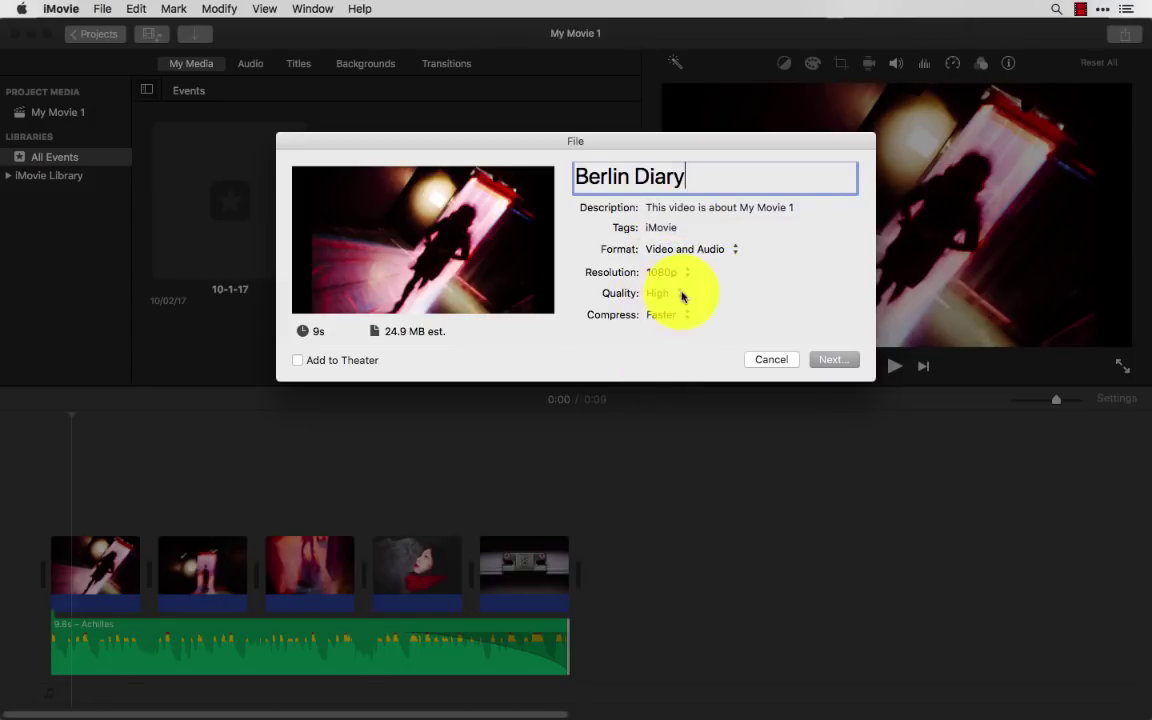
{"action": "left_click", "coordinate": [673, 290]}
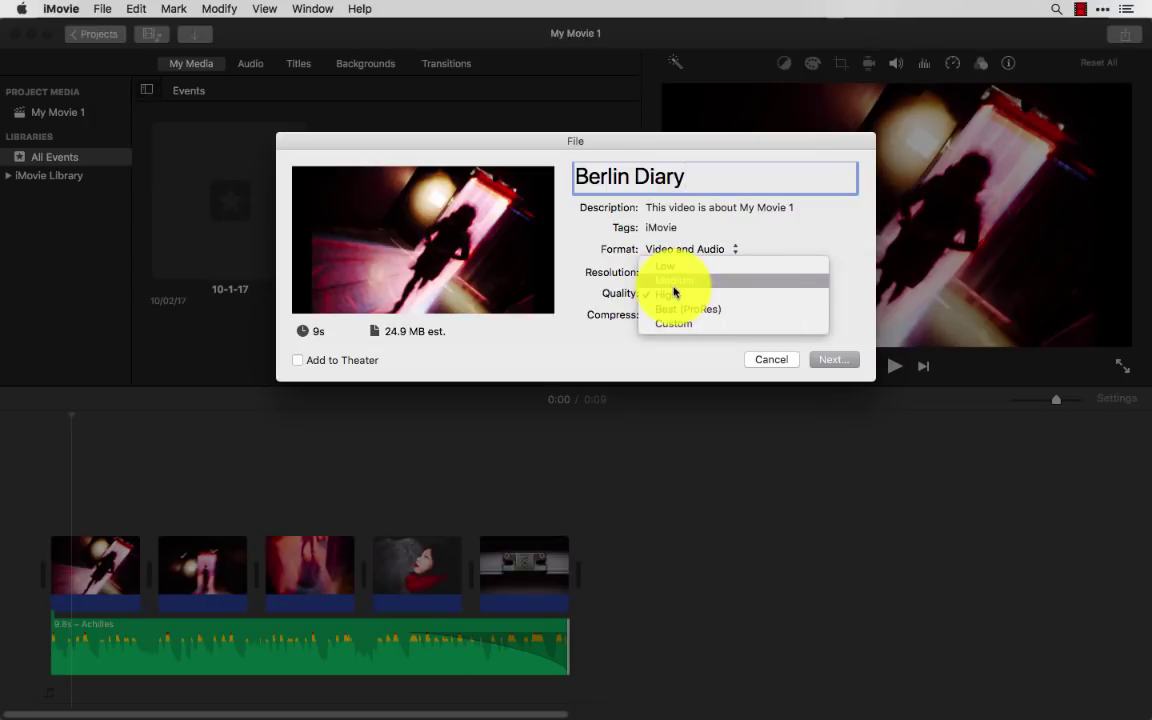
{"action": "left_click", "coordinate": [677, 293]}
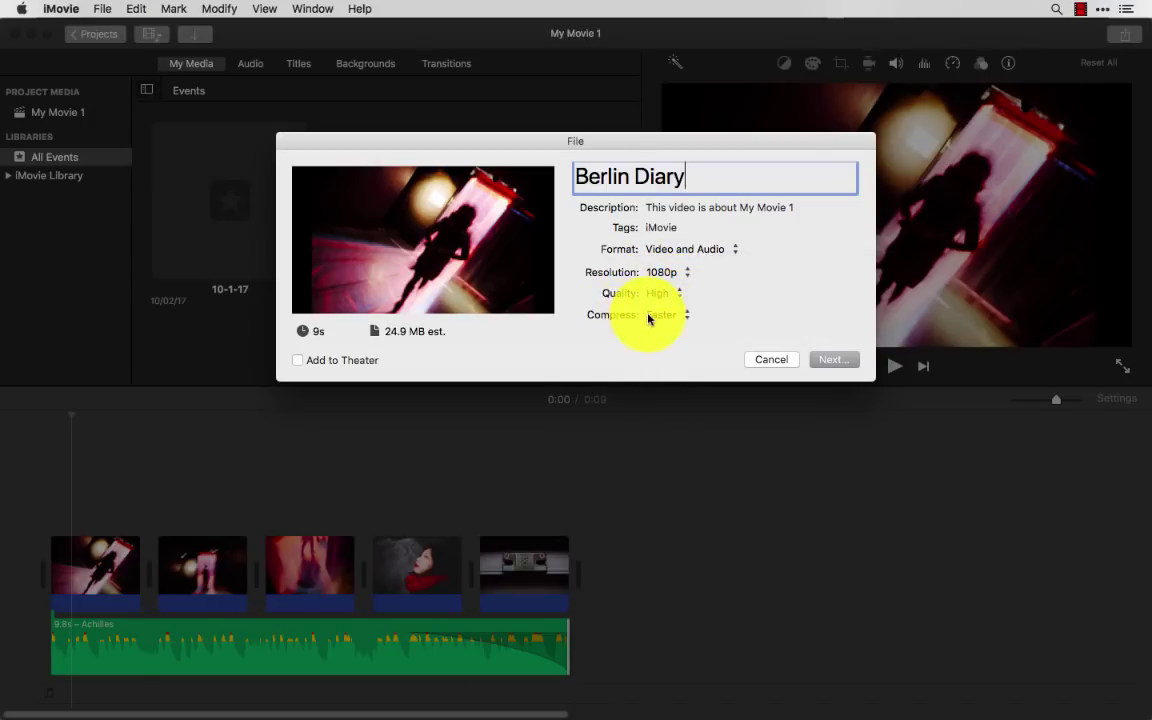
{"action": "left_click", "coordinate": [648, 318]}
{"action": "left_click", "coordinate": [684, 318]}
{"action": "left_click", "coordinate": [684, 318]}
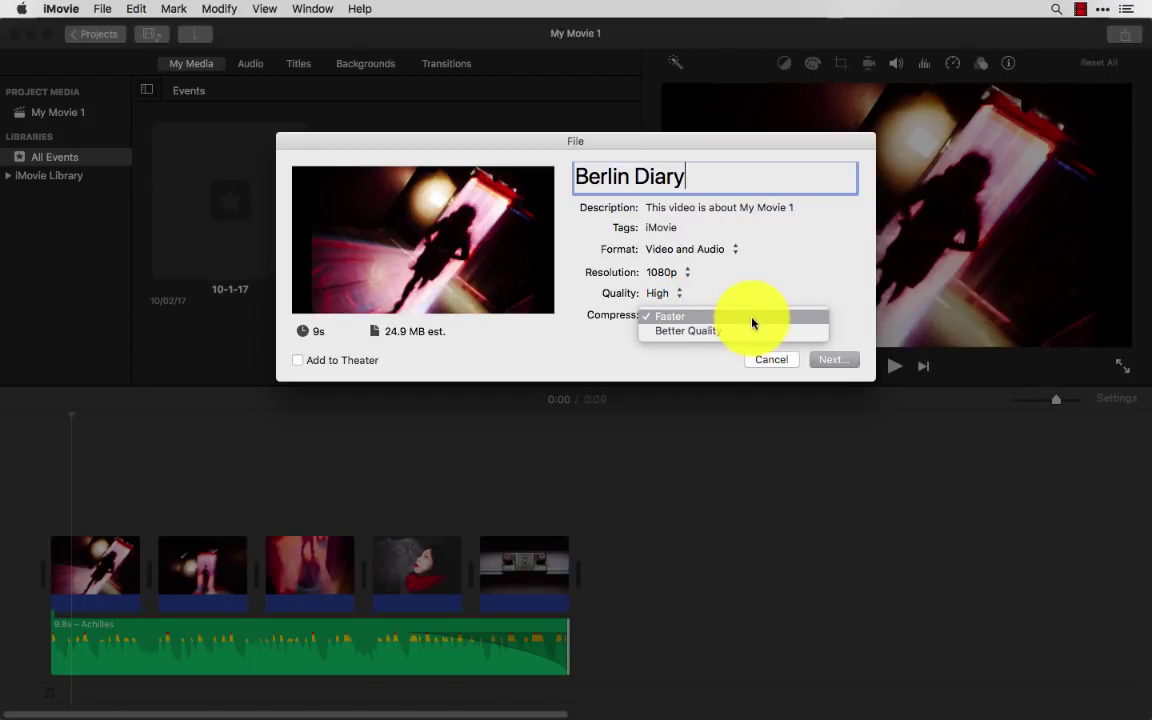
{"action": "left_click", "coordinate": [779, 320]}
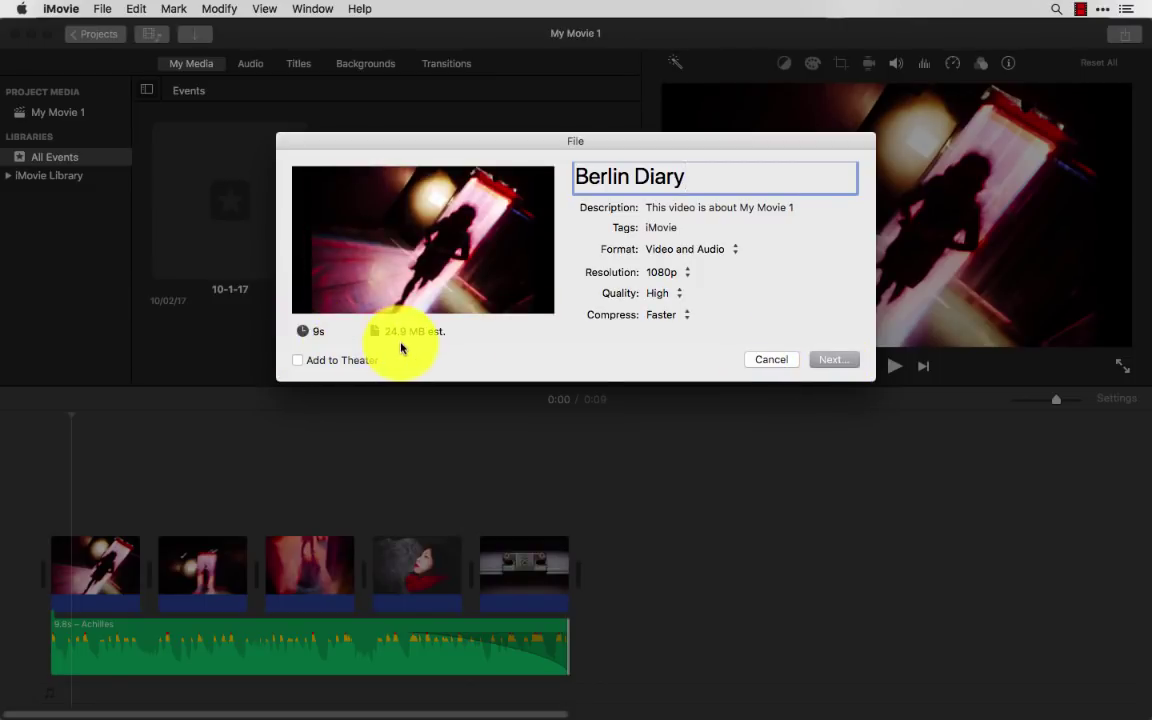
- Save the export into the Dropbox Slideshow folder and check its progress
{"action": "left_click", "coordinate": [830, 360]}
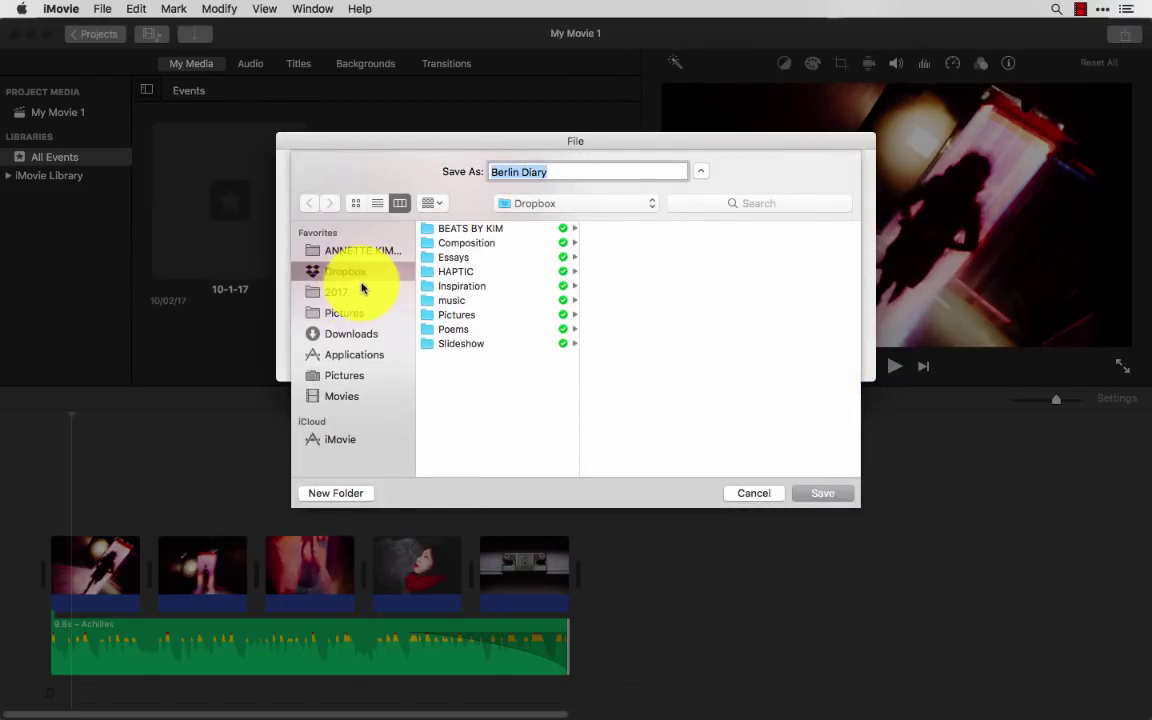
{"action": "left_click", "coordinate": [470, 343]}
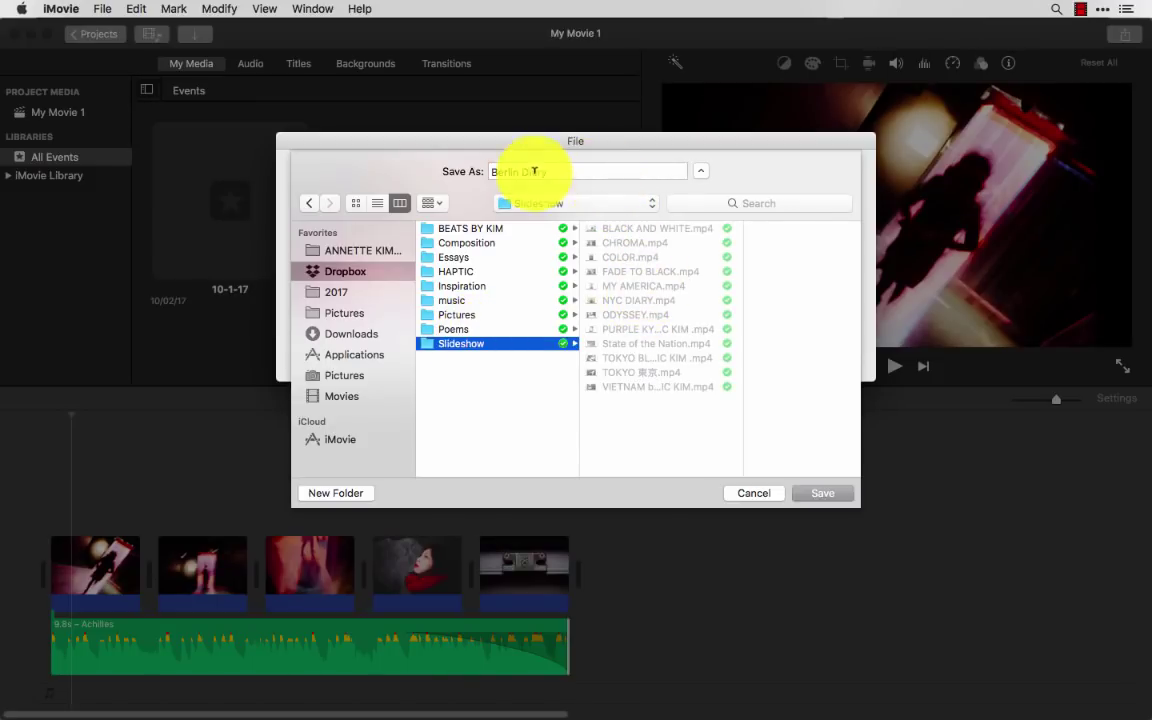
{"action": "left_click", "coordinate": [824, 493]}
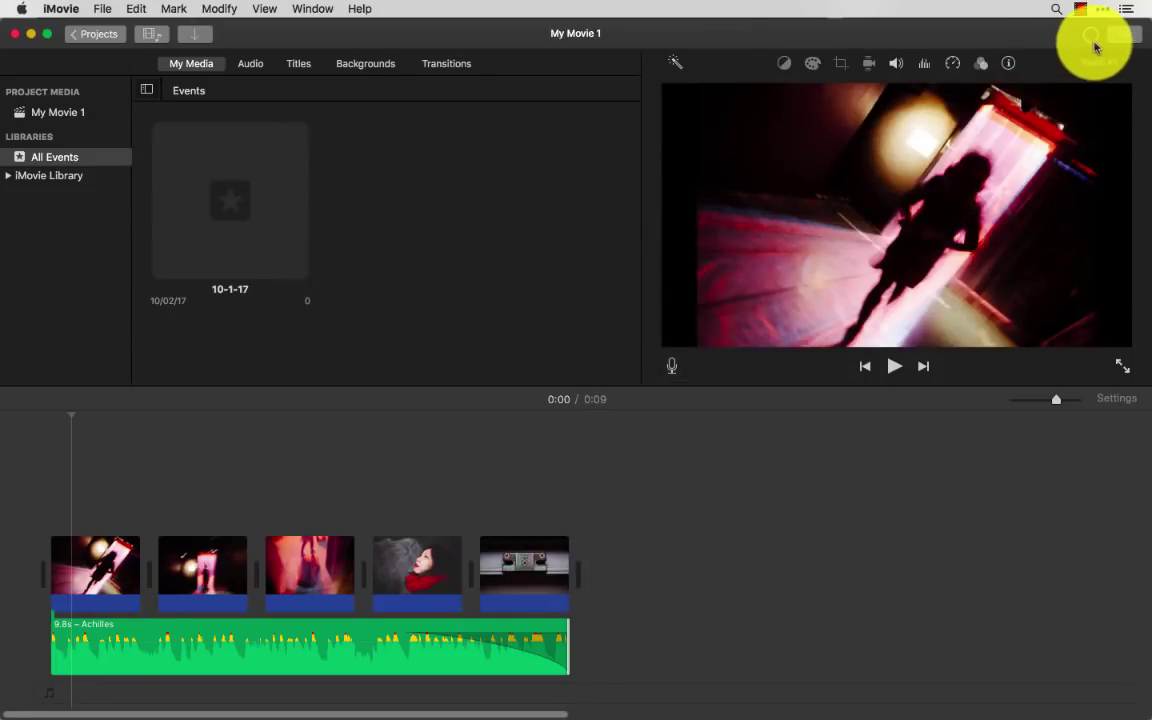
{"action": "left_click", "coordinate": [1090, 36]}
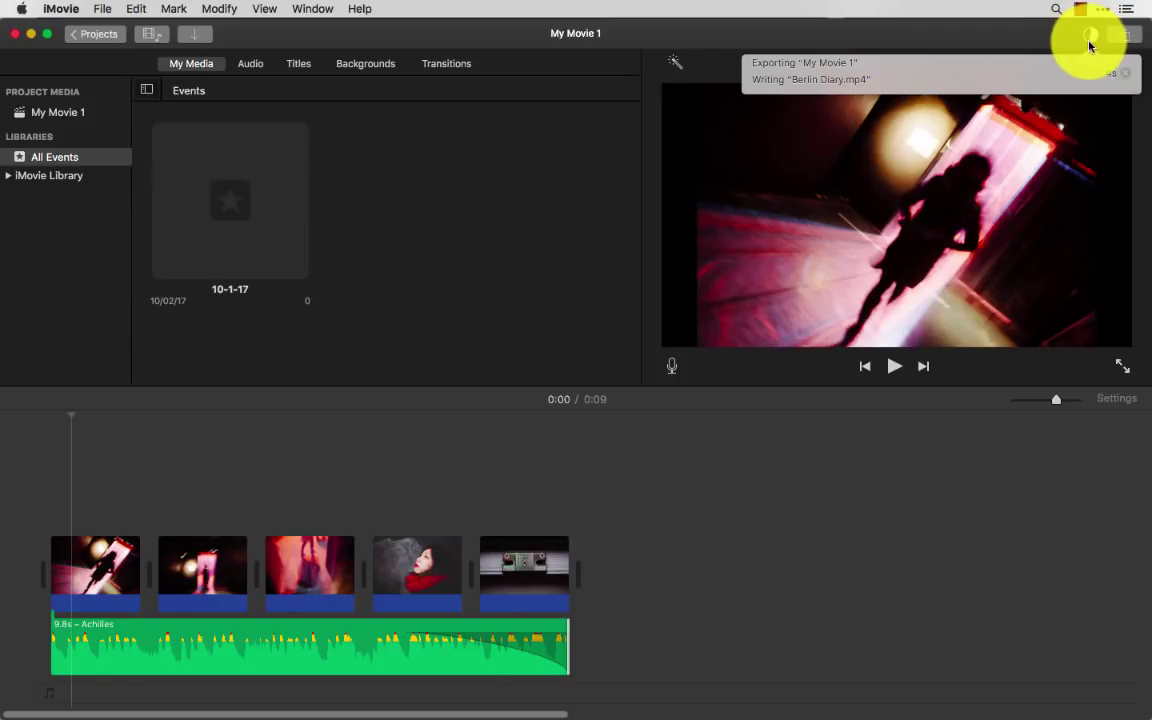
- Find Berlin Diary.mp4 in the Slideshow folder in Finder and view its details
{"action": "mouse_move", "coordinate": [505, 690]}
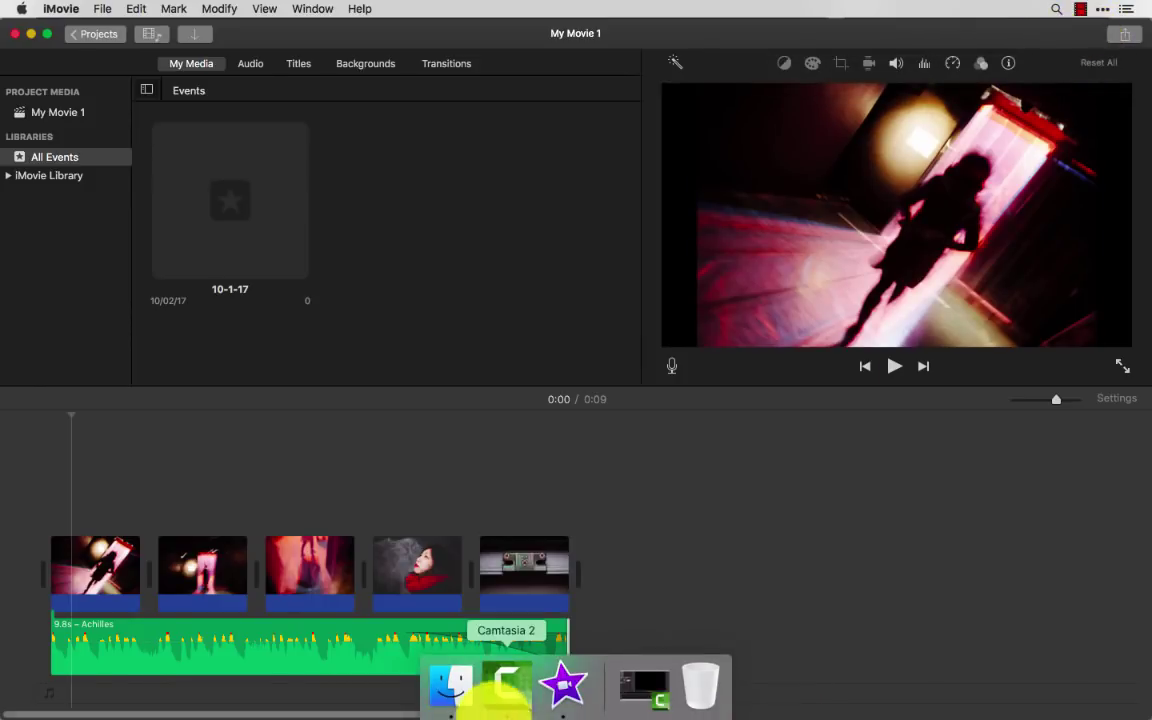
{"action": "left_click", "coordinate": [450, 688]}
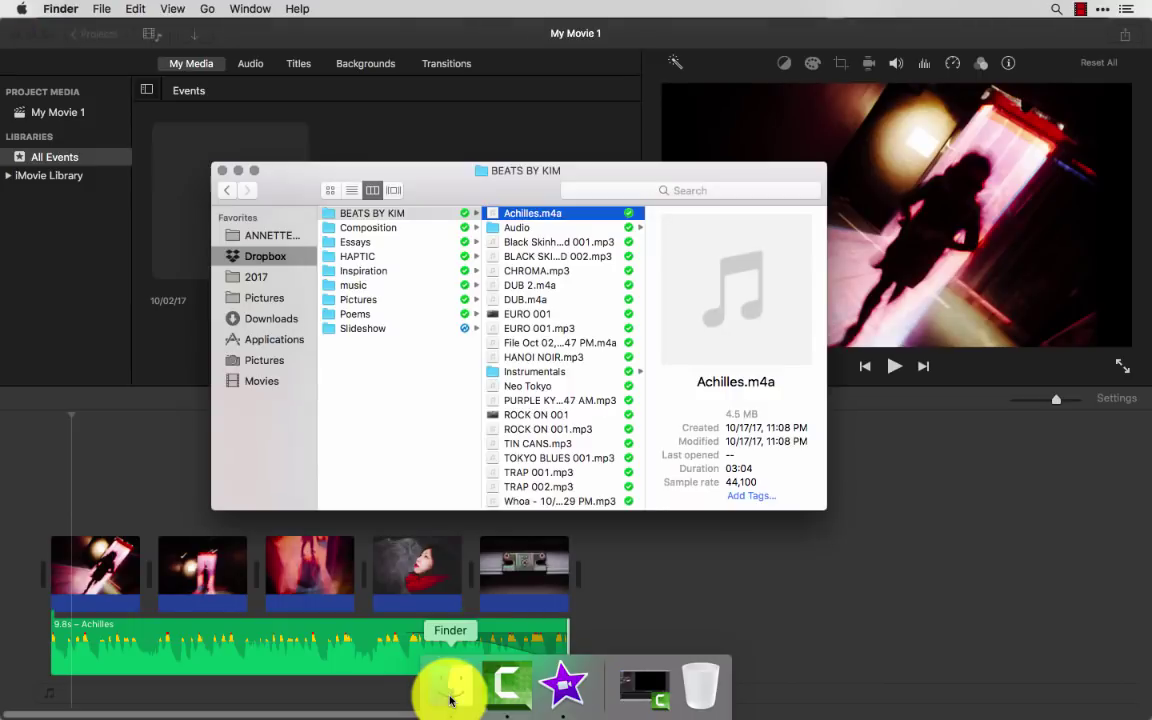
{"action": "left_click", "coordinate": [421, 330]}
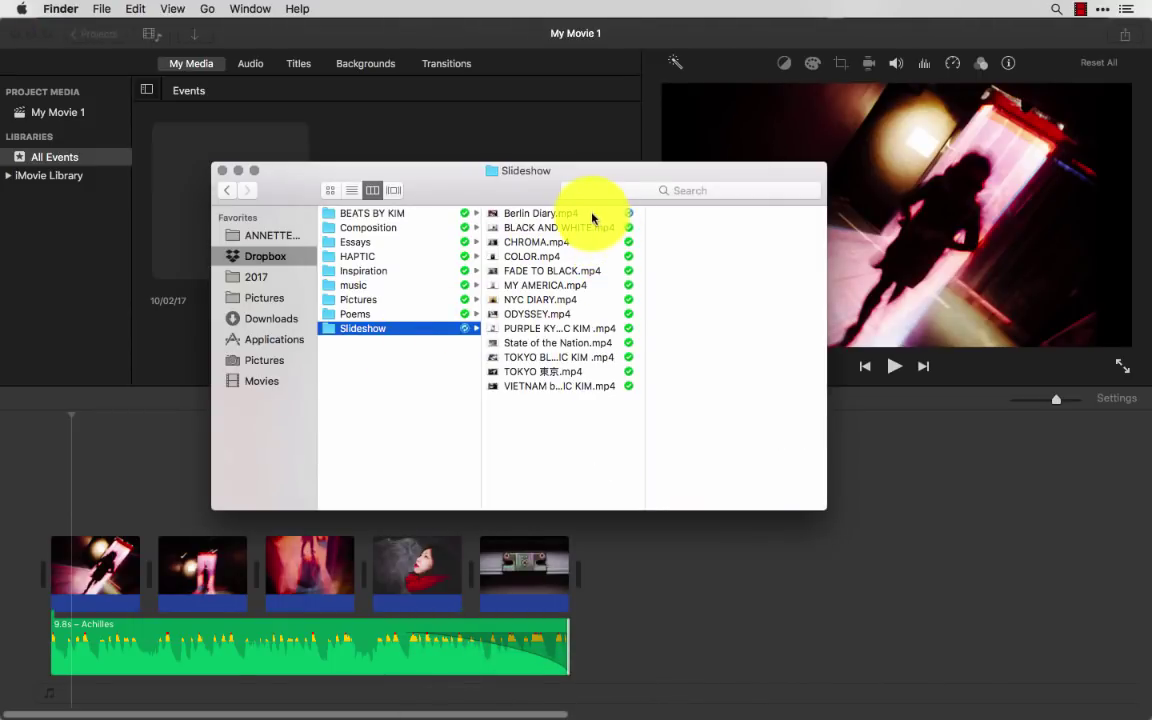
{"action": "left_click", "coordinate": [592, 215]}
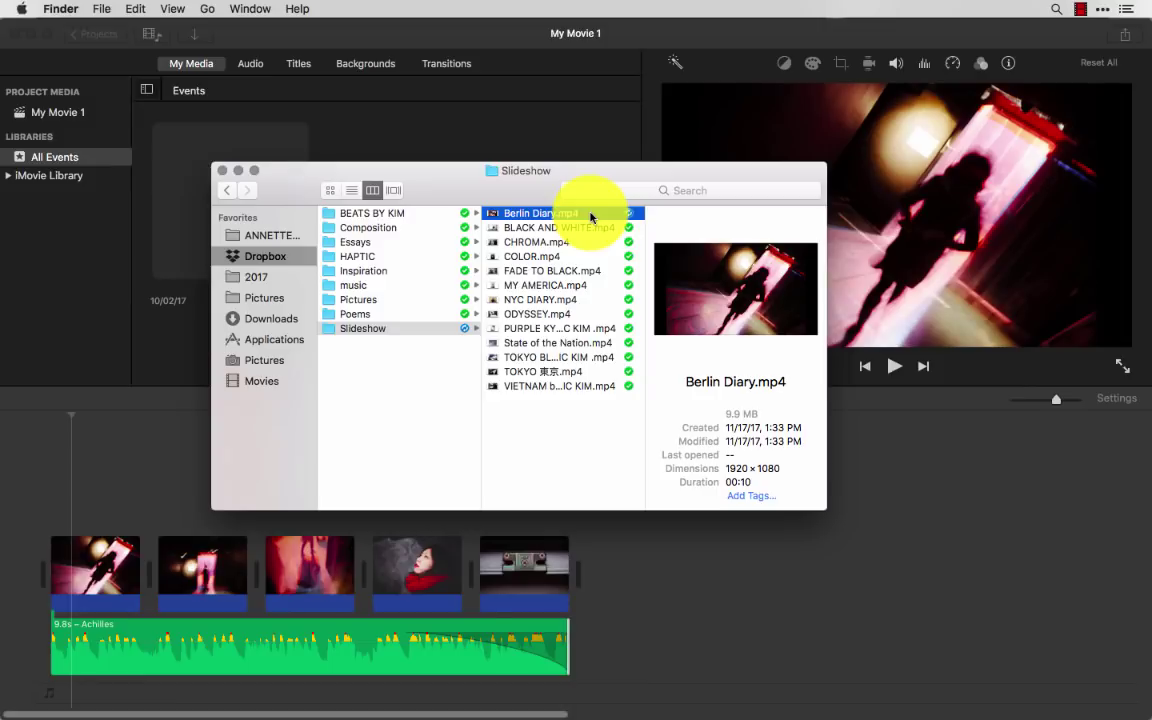
- Play Berlin Diary.mp4, close the player, and return to the Slideshow folder
{"action": "double_click", "coordinate": [592, 215]}
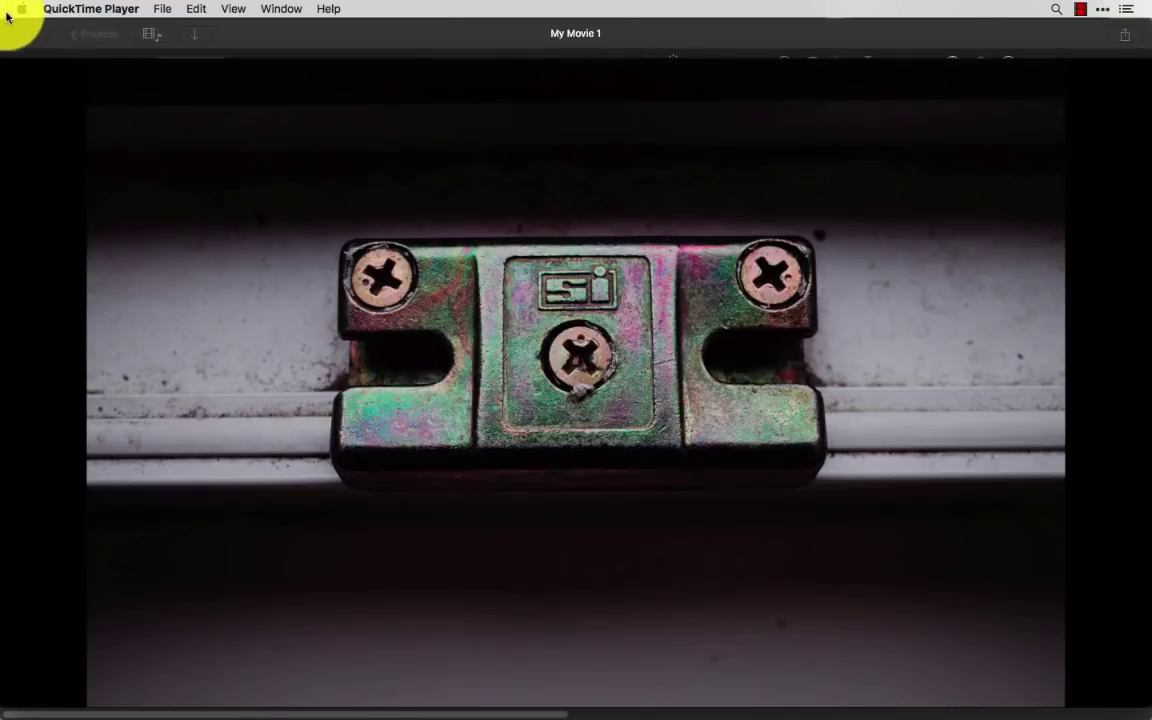
{"action": "left_click", "coordinate": [12, 72]}
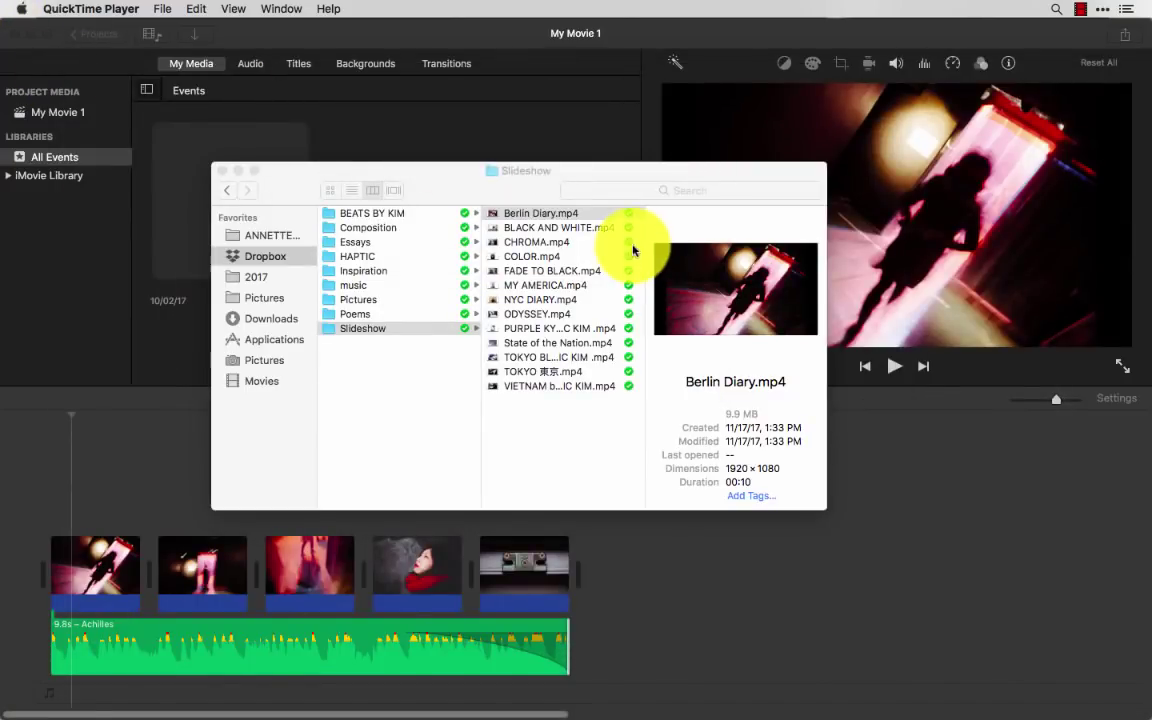
{"action": "left_click", "coordinate": [589, 214]}
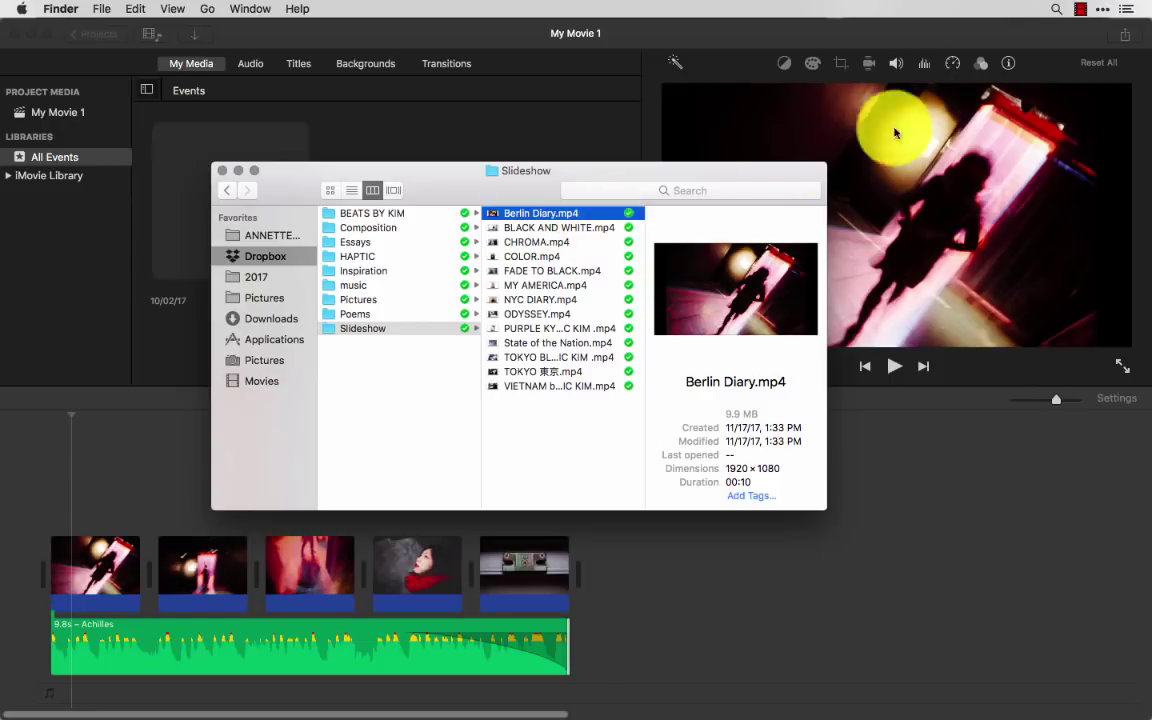
- Launch Safari via Spotlight and load youtube.com/upload
{"action": "left_click", "coordinate": [1055, 8]}
{"action": "type", "text": "safari"}
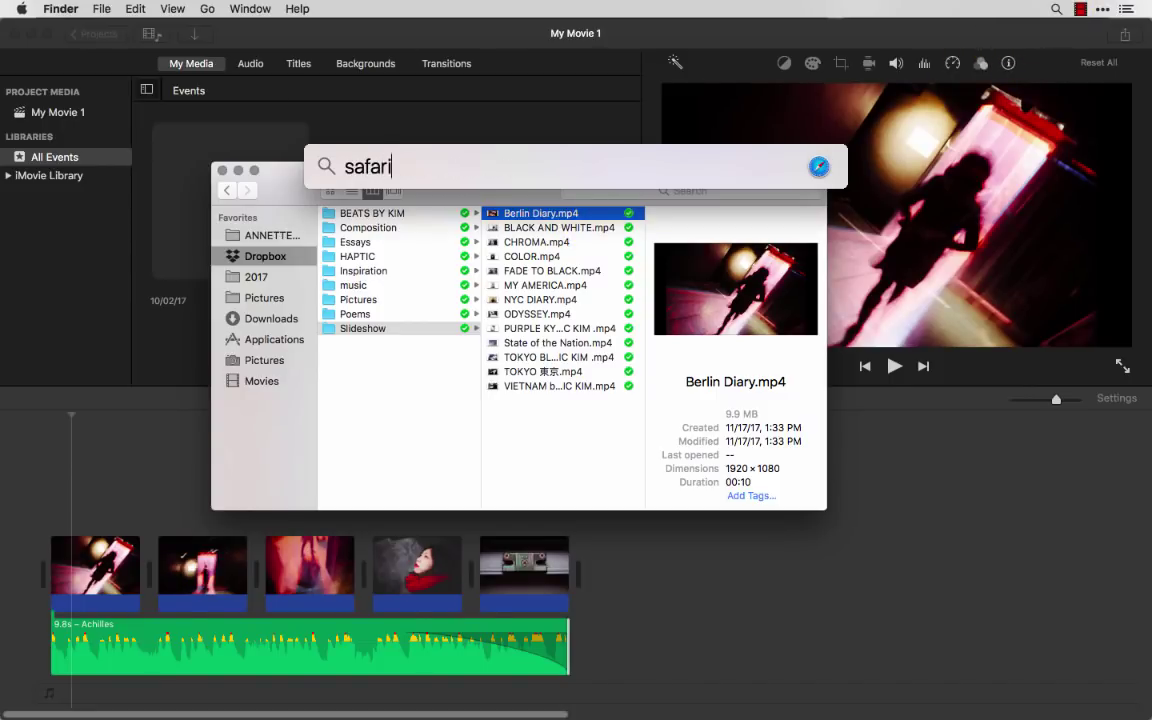
{"action": "key", "text": "Return"}
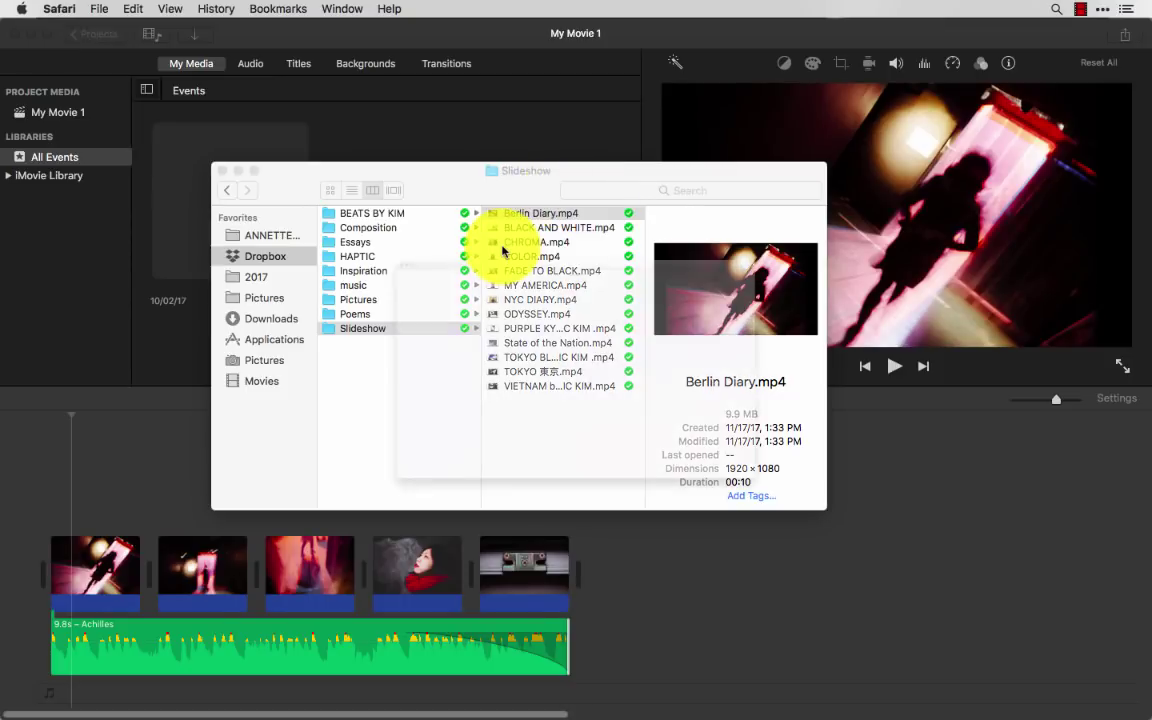
{"action": "type", "text": "youtube.com"}
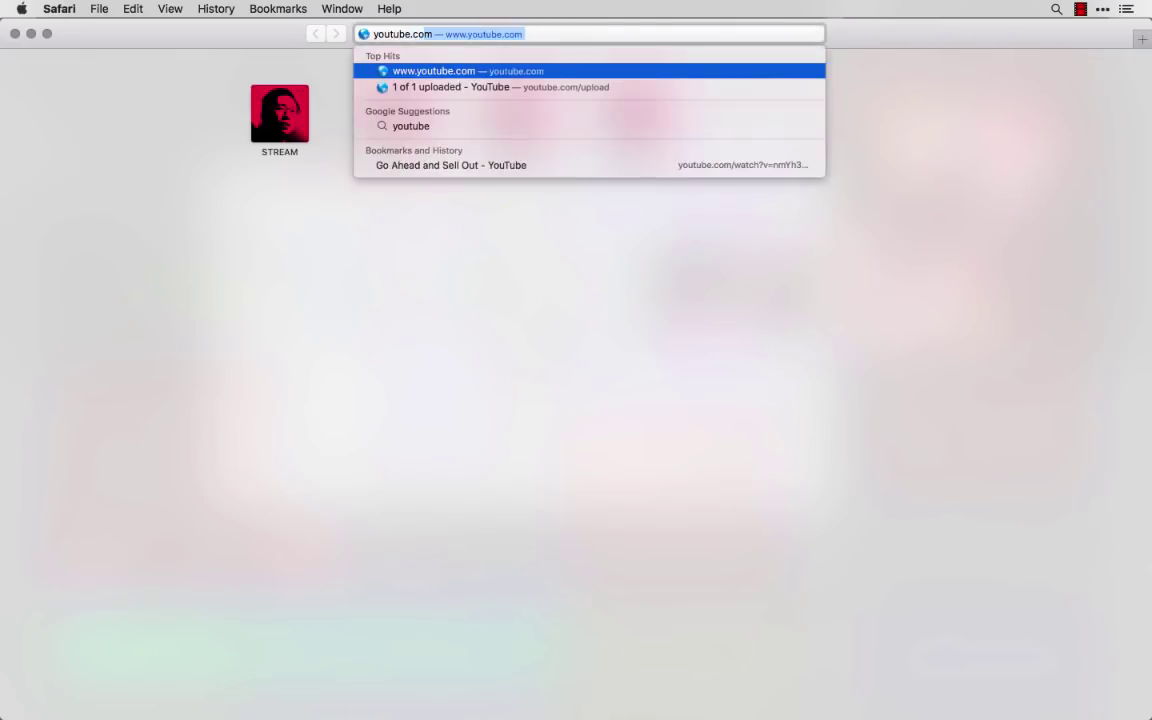
{"action": "type", "text": "/upload"}
{"action": "key", "text": "Return"}
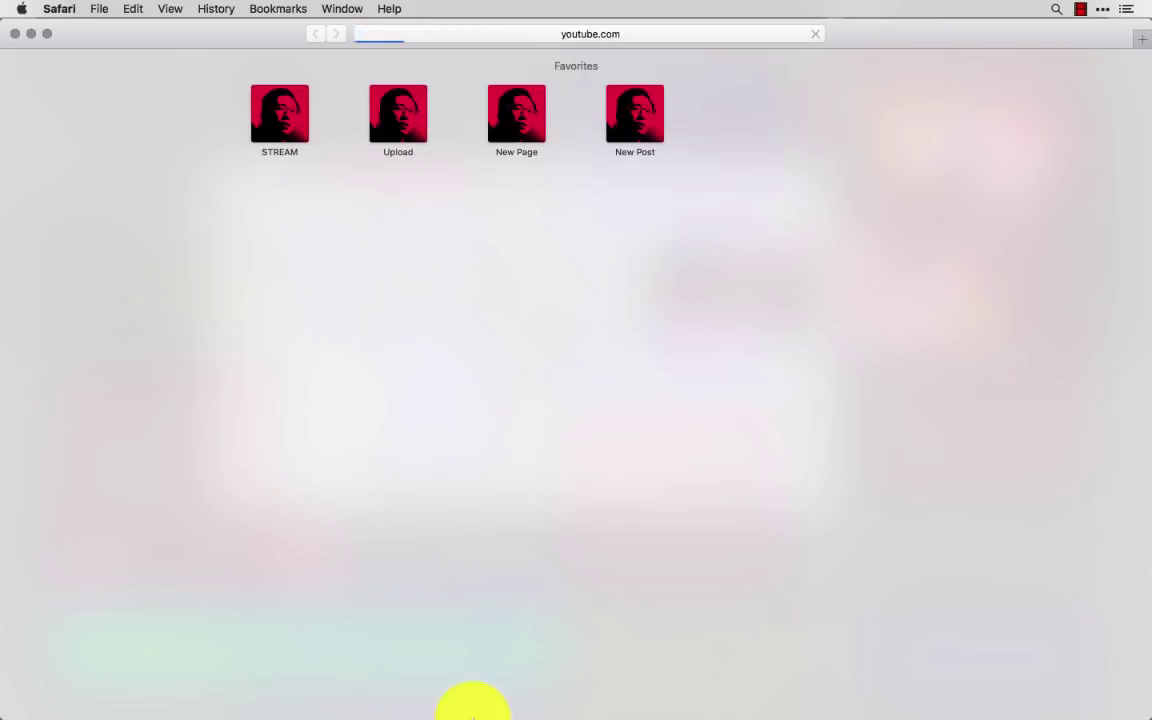
- Drop Berlin Diary.mp4 from Finder onto the upload page, then cancel the upload
{"action": "mouse_move", "coordinate": [475, 695]}
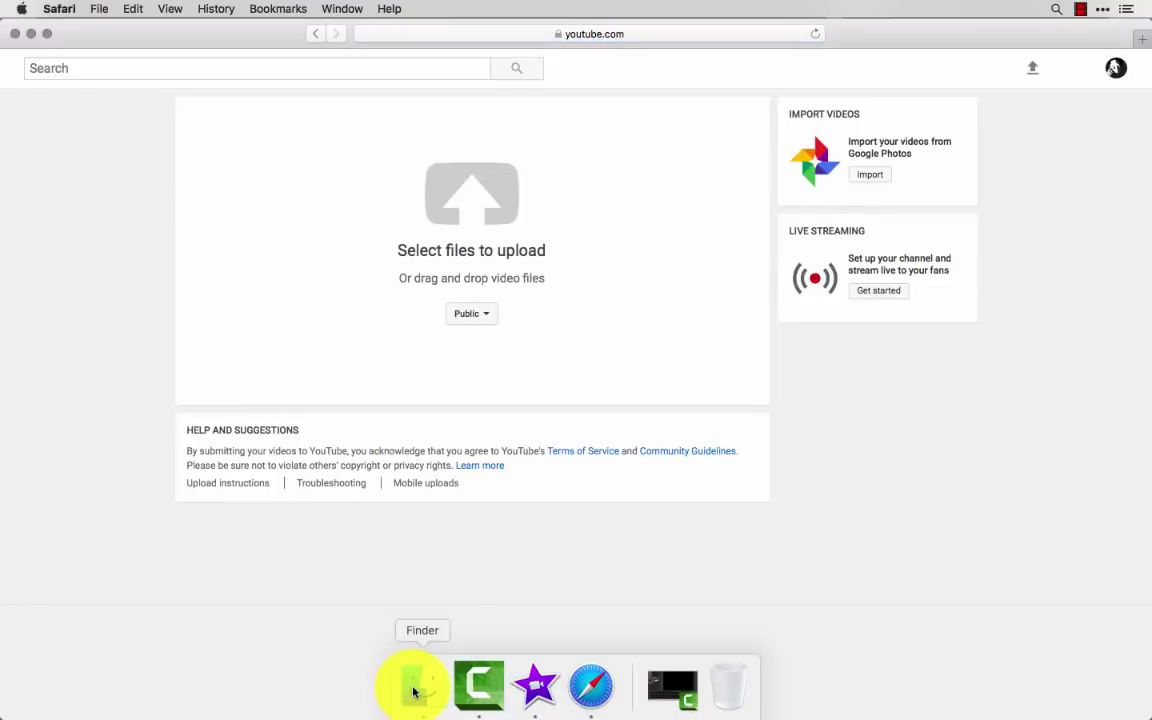
{"action": "left_click", "coordinate": [414, 691]}
{"action": "left_click_drag", "start_coordinate": [685, 181], "coordinate": [984, 388]}
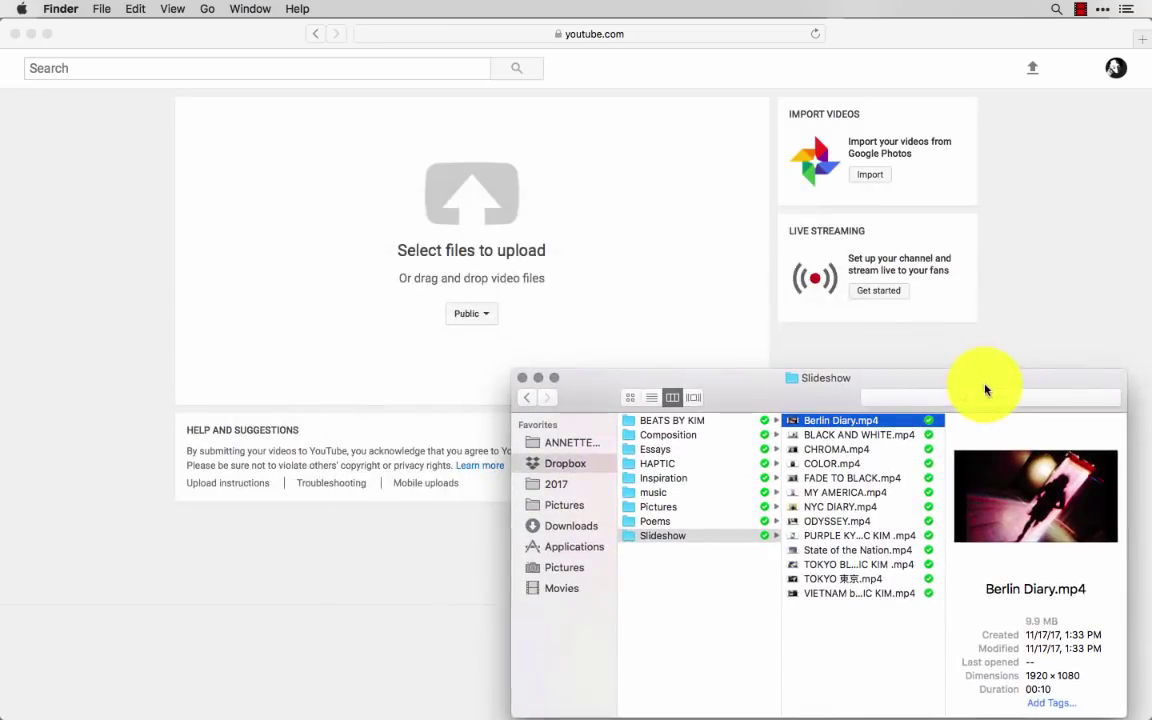
{"action": "left_click_drag", "start_coordinate": [882, 418], "coordinate": [612, 314]}
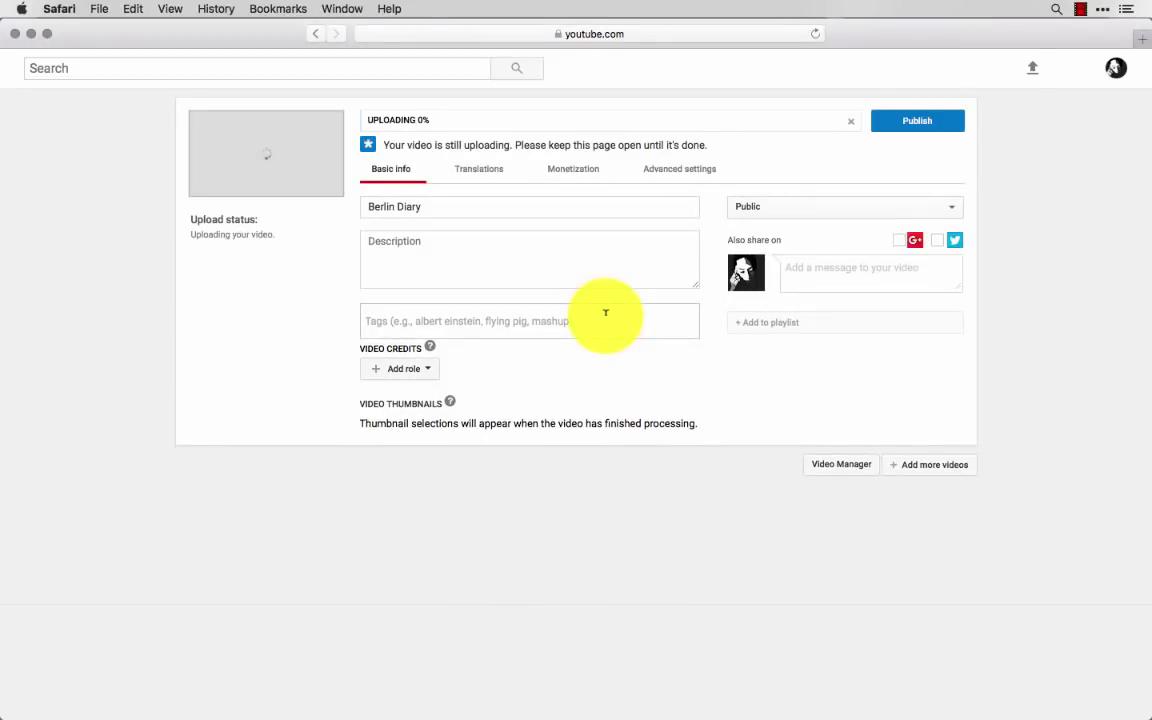
{"action": "left_click", "coordinate": [852, 121]}
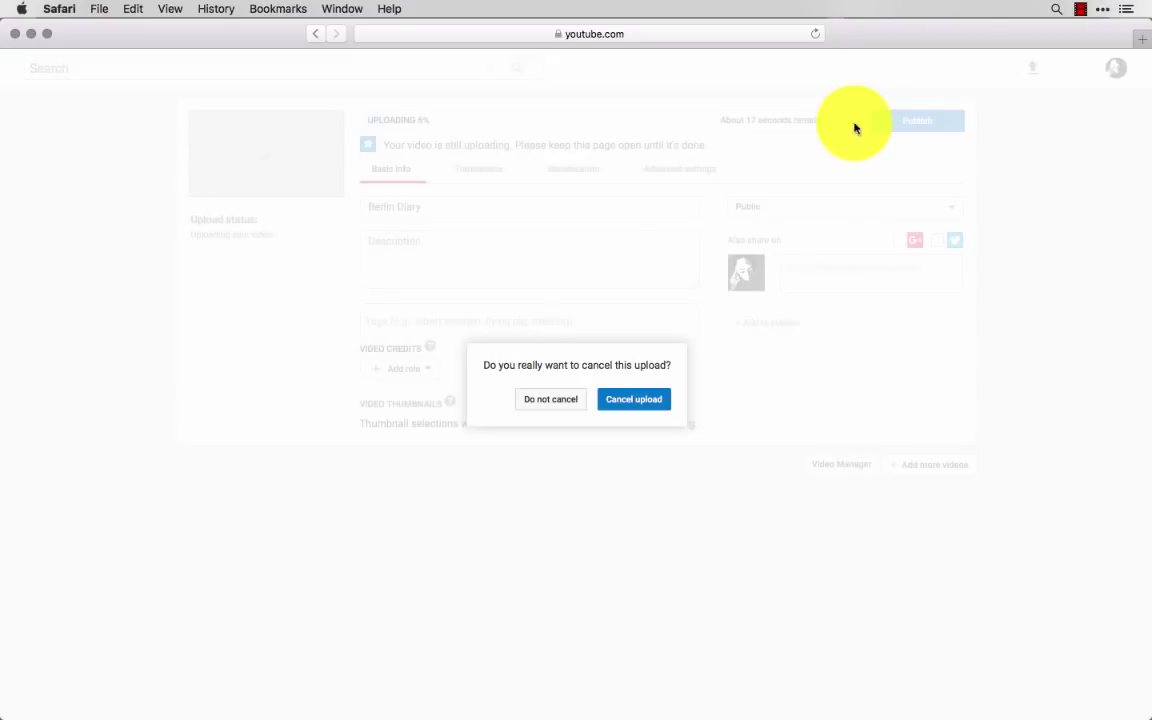
{"action": "left_click", "coordinate": [625, 399]}
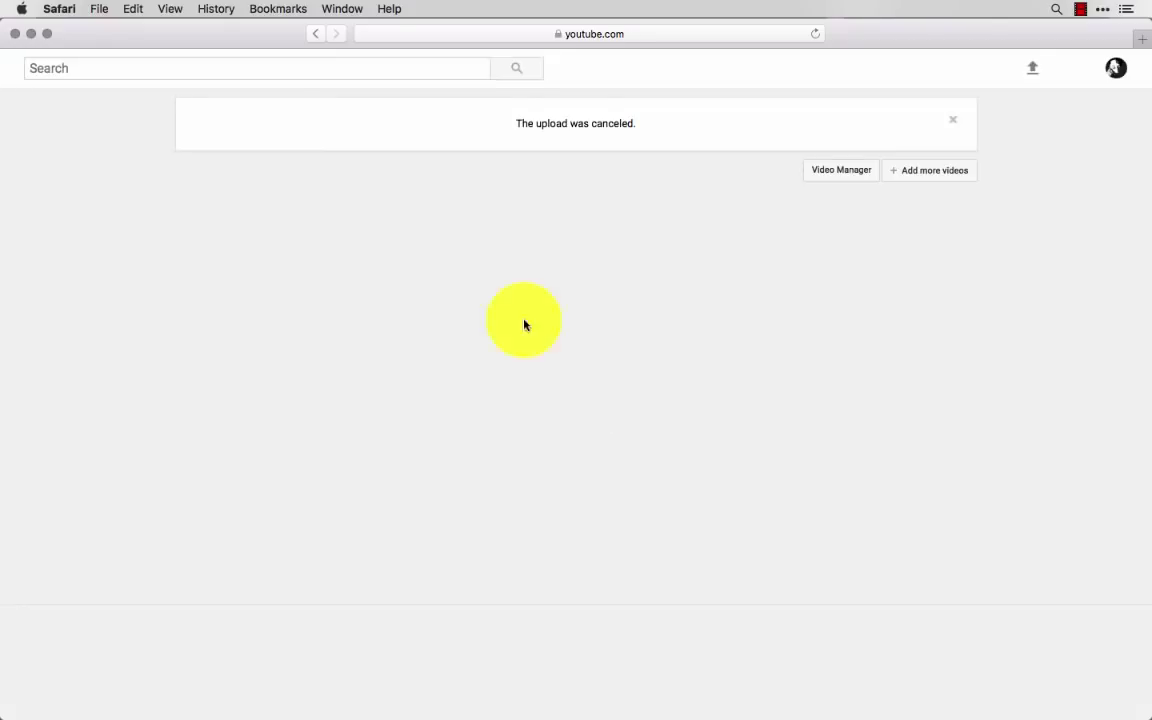
- Minimize Safari, centre the Slideshow folder window, and switch back to iMovie
{"action": "left_click", "coordinate": [27, 34]}
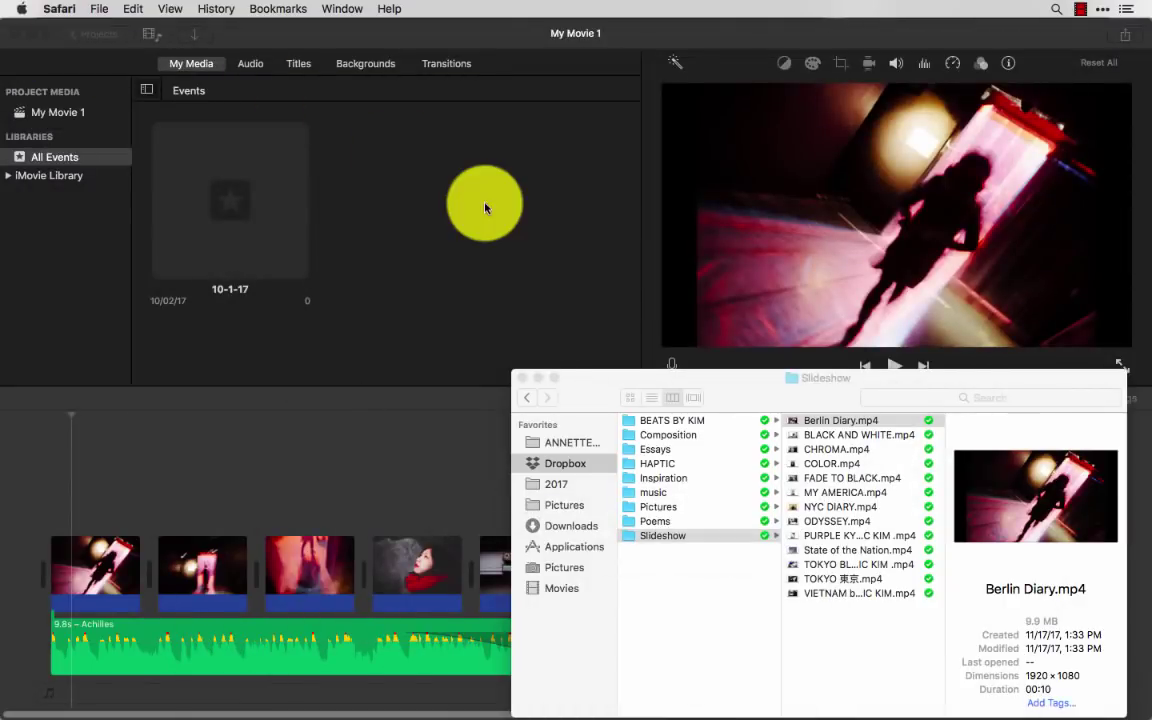
{"action": "left_click_drag", "start_coordinate": [591, 380], "coordinate": [455, 164]}
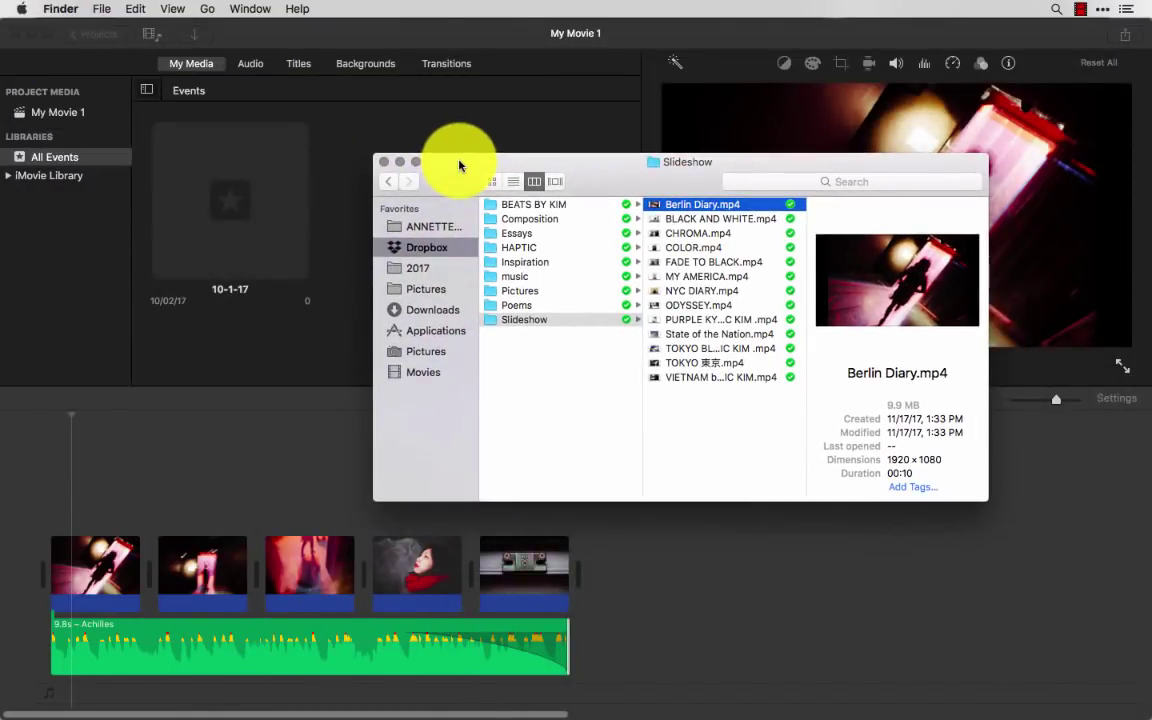
{"action": "left_click", "coordinate": [321, 325]}
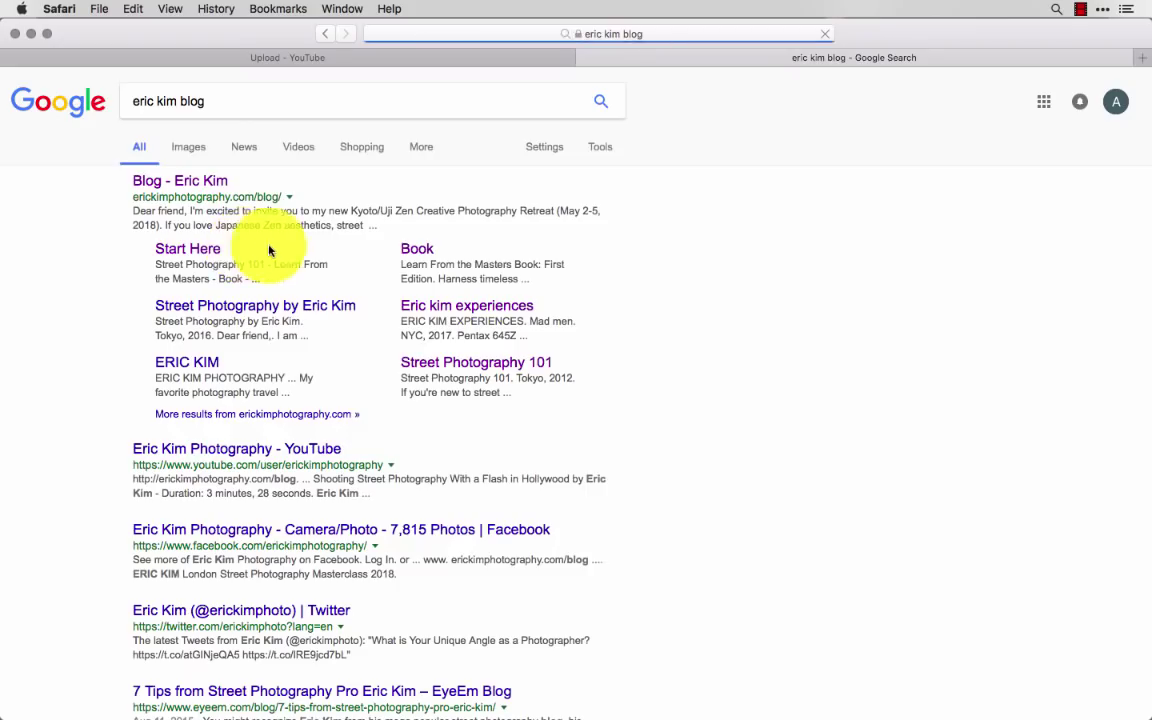
- Open the erickimphotography.com blog from the Google results and scroll its home page
{"action": "left_click", "coordinate": [193, 183]}
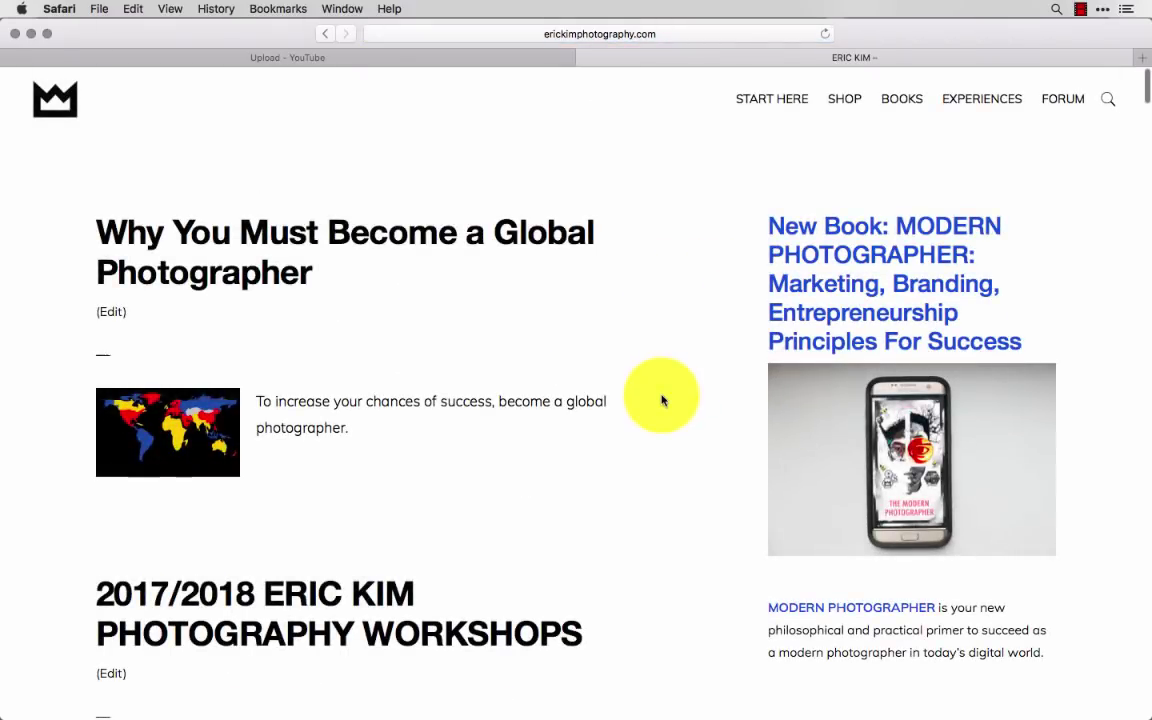
{"action": "scroll", "coordinate": [661, 398], "scroll_direction": "down", "scroll_amount": 2}
{"action": "scroll", "coordinate": [661, 400], "scroll_direction": "up", "scroll_amount": 1}
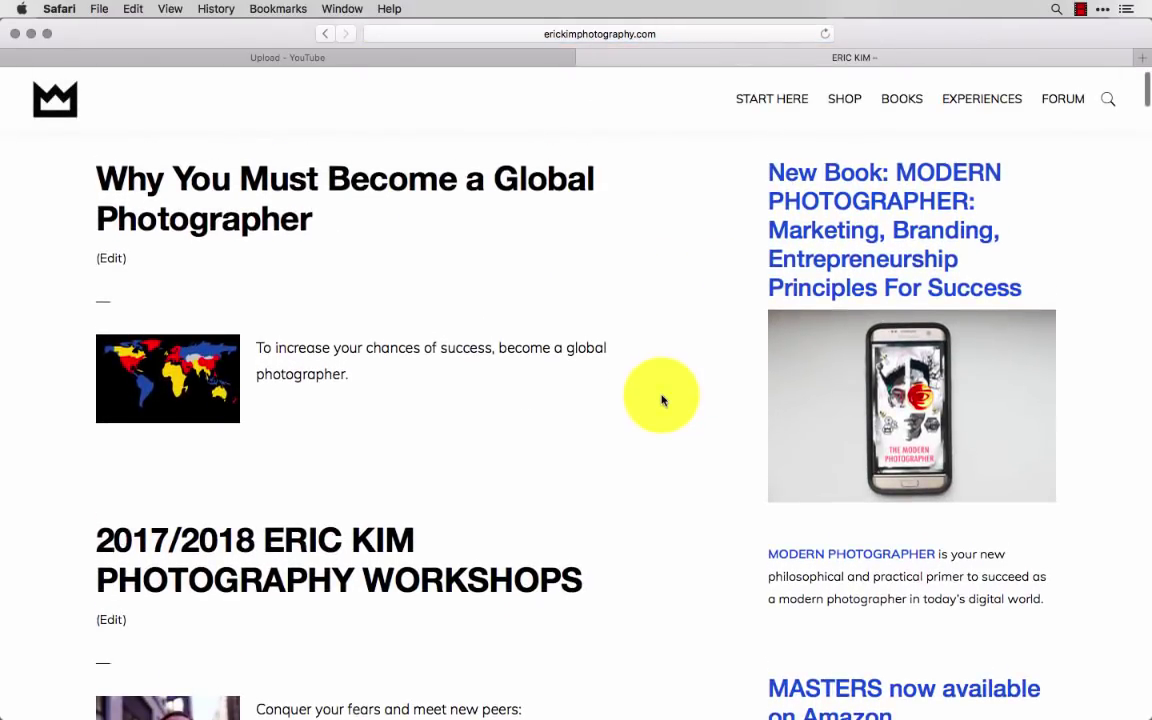
{"action": "scroll", "coordinate": [666, 386], "scroll_direction": "down", "scroll_amount": 15}
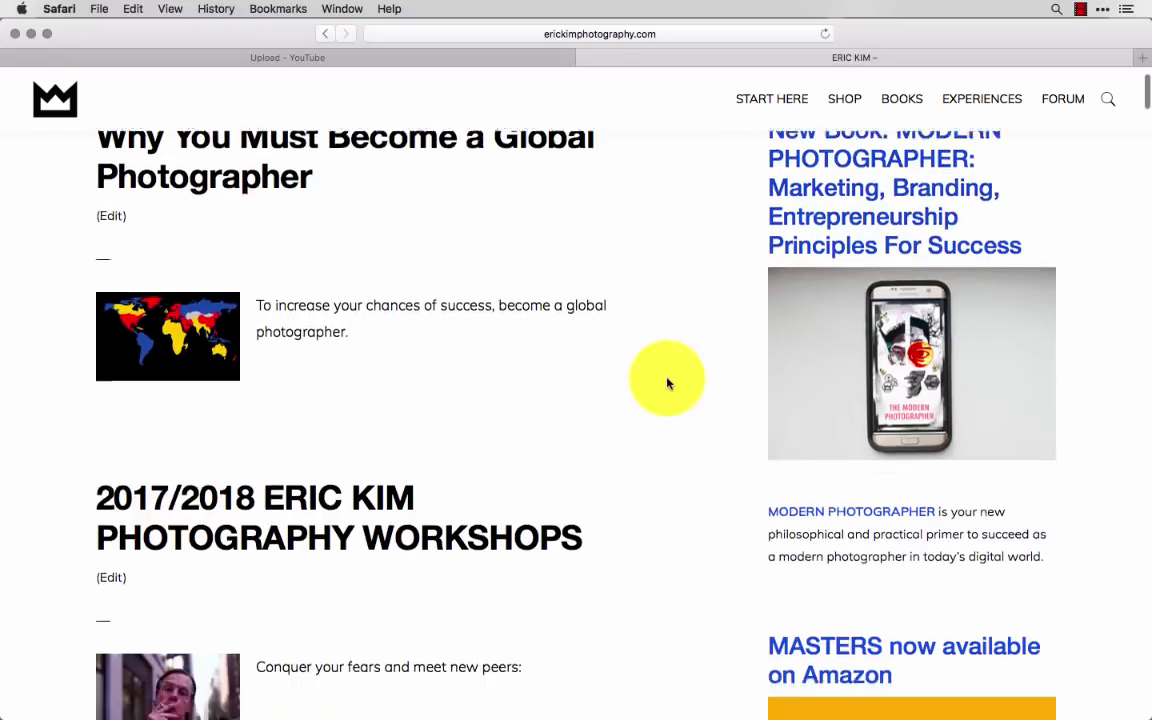
{"action": "scroll", "coordinate": [667, 383], "scroll_direction": "down", "scroll_amount": 20}
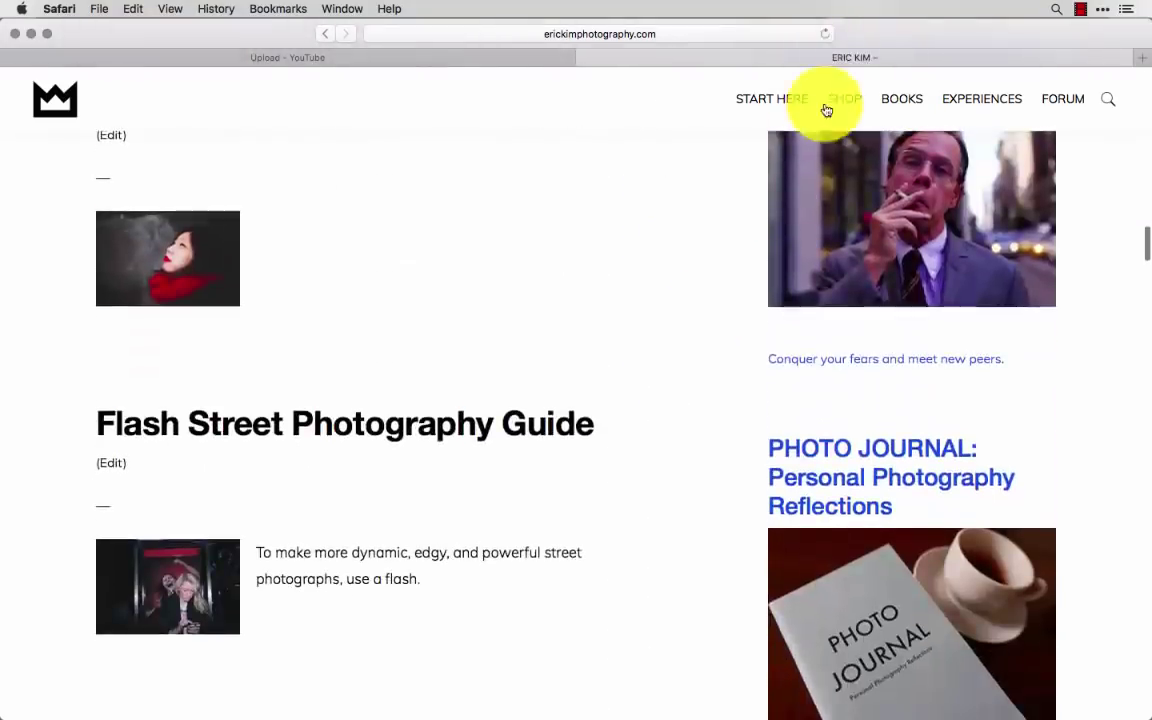
- Browse the blog's START HERE page
{"action": "left_click", "coordinate": [776, 99]}
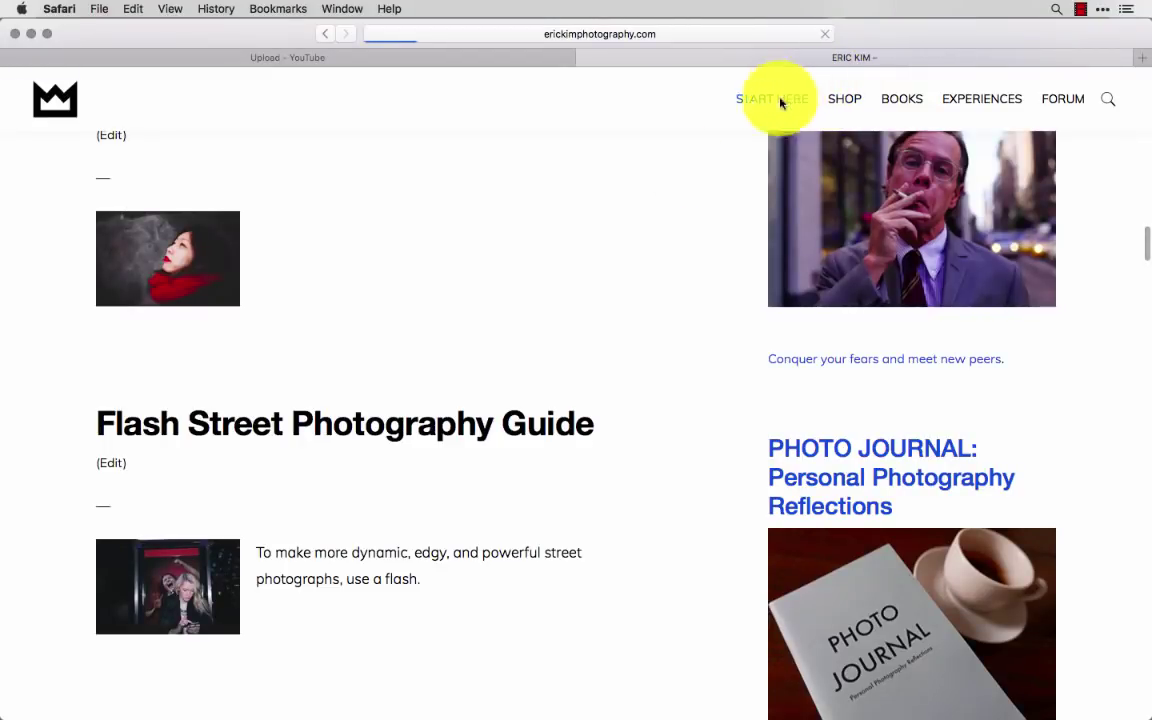
{"action": "scroll", "coordinate": [700, 437], "scroll_direction": "down", "scroll_amount": 17}
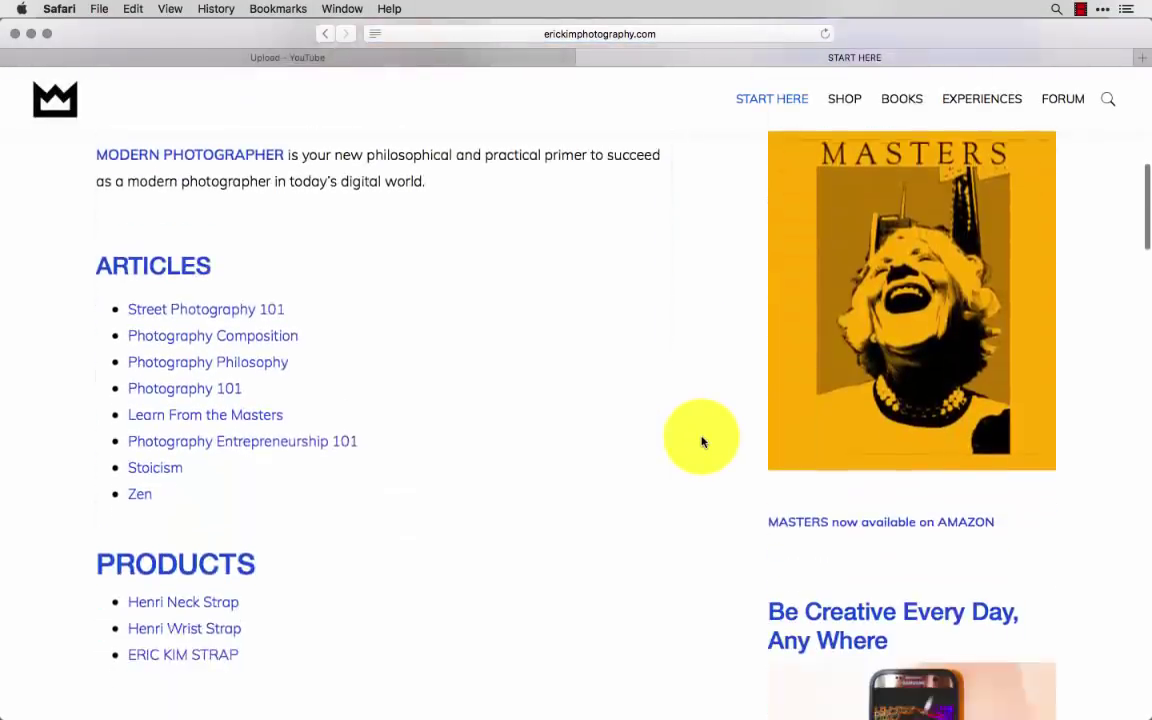
{"action": "scroll", "coordinate": [236, 311], "scroll_direction": "up", "scroll_amount": 1}
{"action": "scroll", "coordinate": [236, 311], "scroll_direction": "down", "scroll_amount": 4}
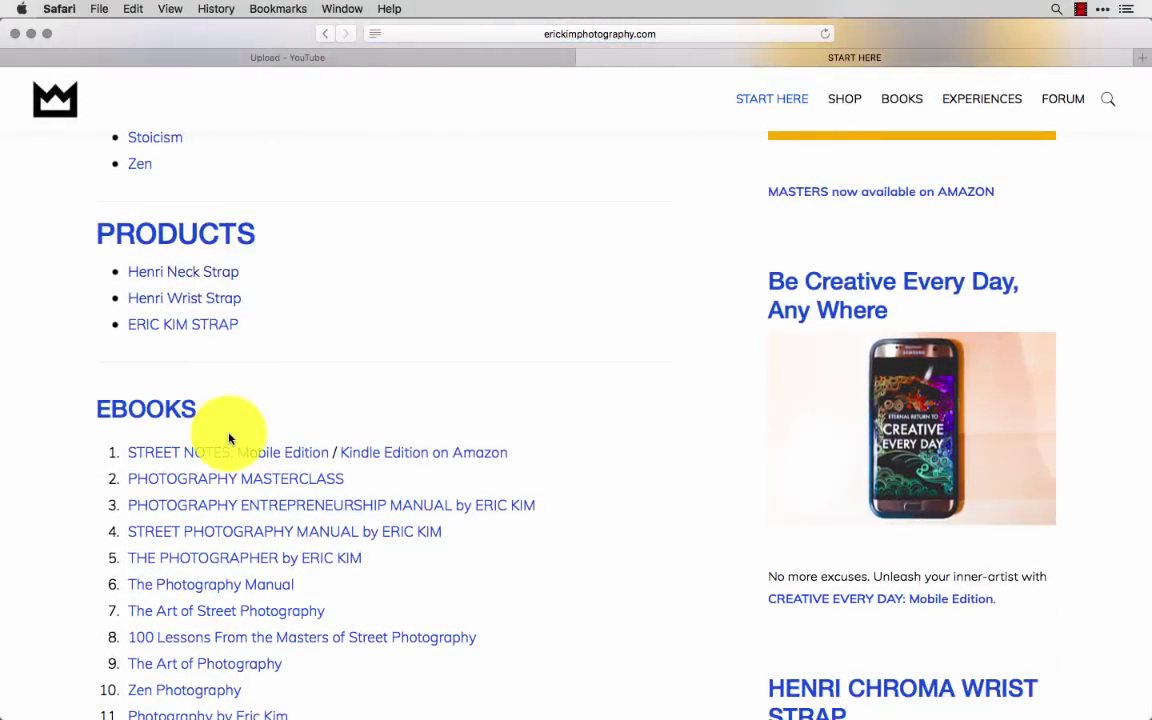
{"action": "scroll", "coordinate": [229, 437], "scroll_direction": "down", "scroll_amount": 6}
{"action": "scroll", "coordinate": [234, 406], "scroll_direction": "down", "scroll_amount": 10}
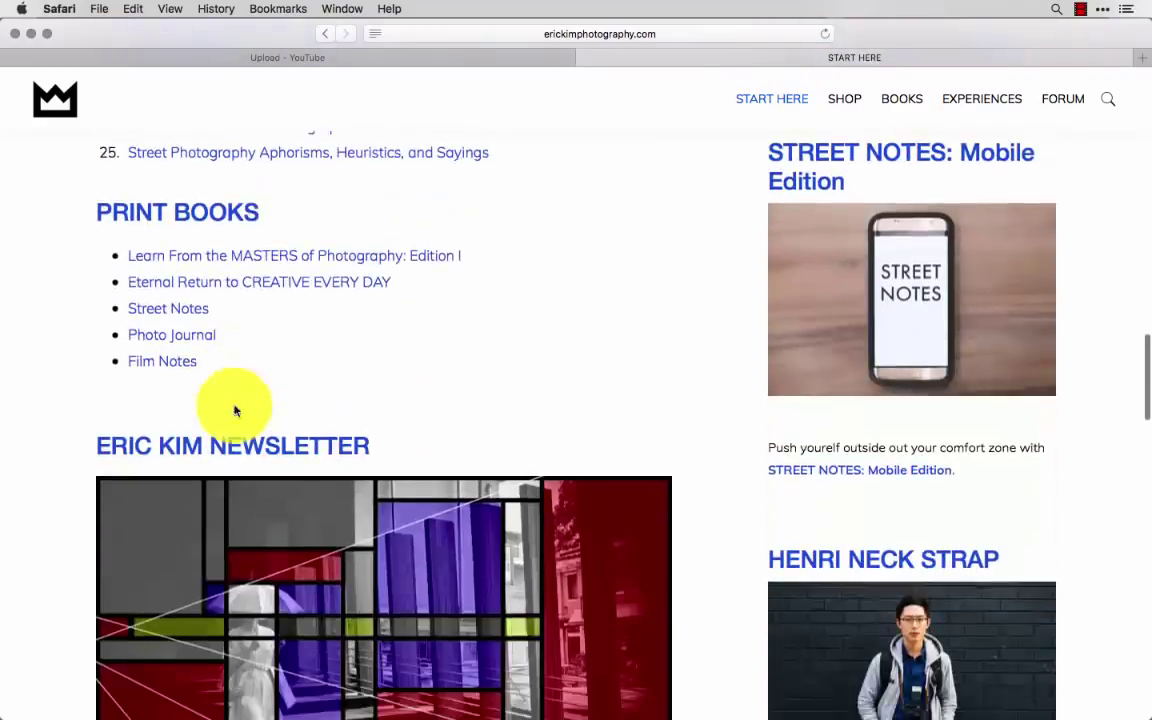
{"action": "scroll", "coordinate": [702, 391], "scroll_direction": "up", "scroll_amount": 20}
- Browse the blog's Shop page, then return to its home page via the logo
{"action": "left_click", "coordinate": [845, 98]}
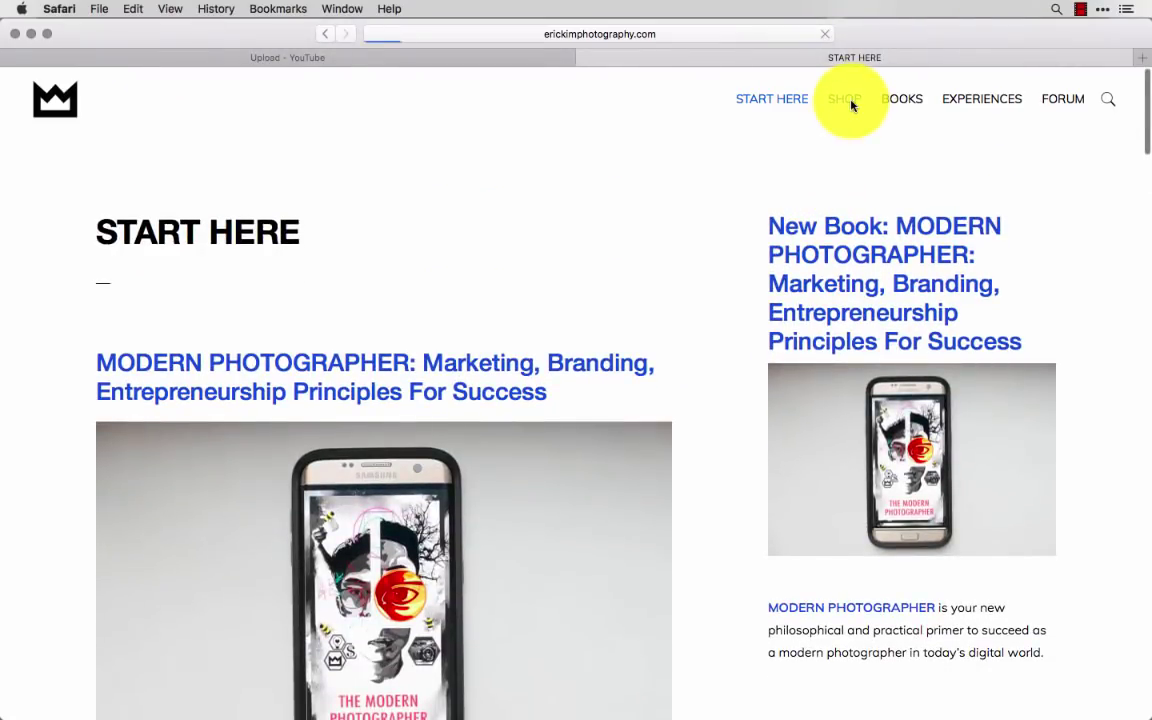
{"action": "scroll", "coordinate": [700, 460], "scroll_direction": "down", "scroll_amount": 10}
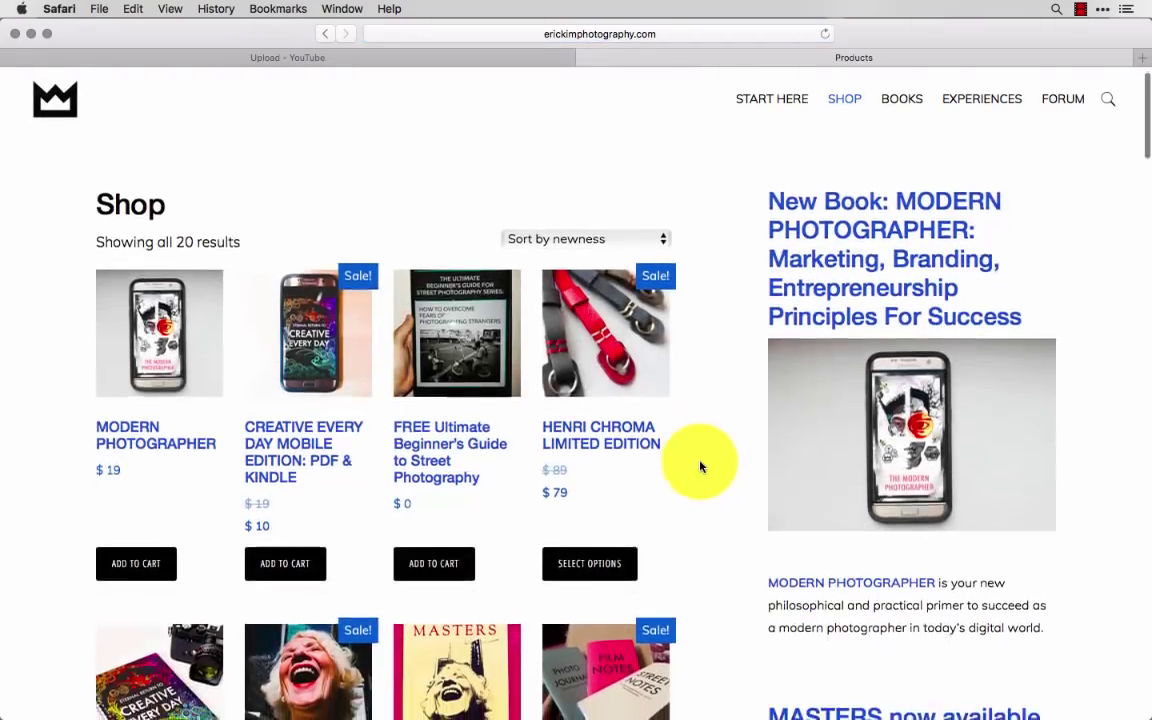
{"action": "scroll", "coordinate": [700, 463], "scroll_direction": "down", "scroll_amount": 5}
{"action": "scroll", "coordinate": [700, 463], "scroll_direction": "up", "scroll_amount": 15}
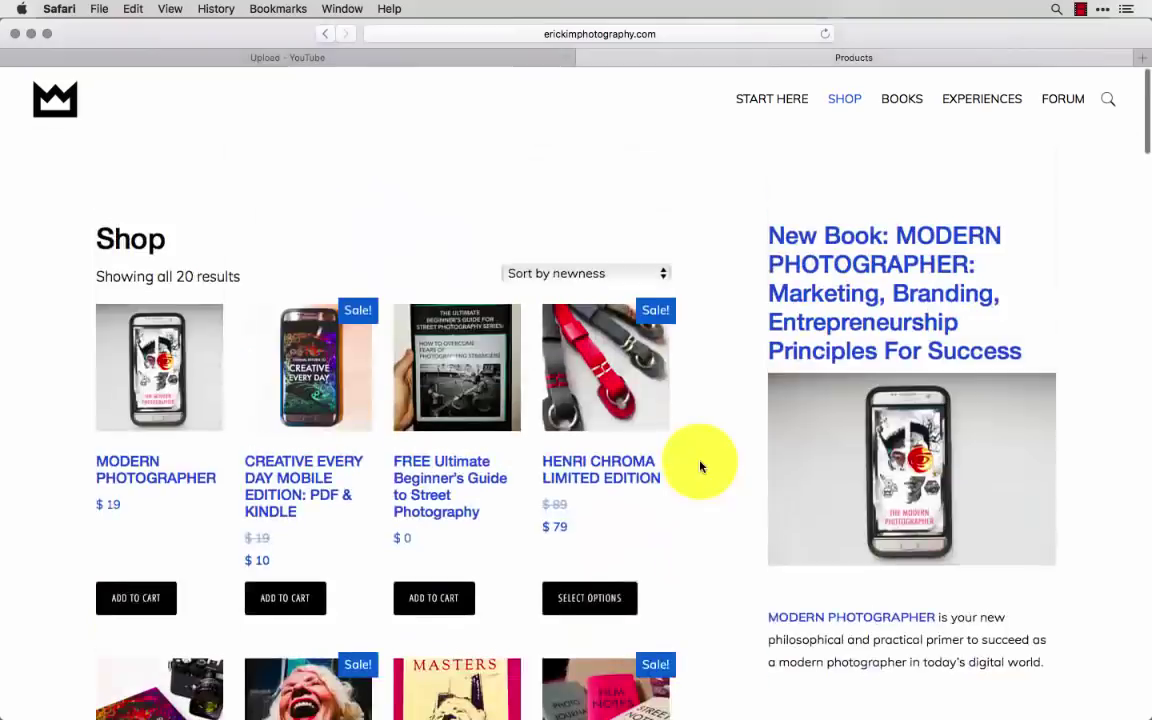
{"action": "left_click", "coordinate": [55, 100]}
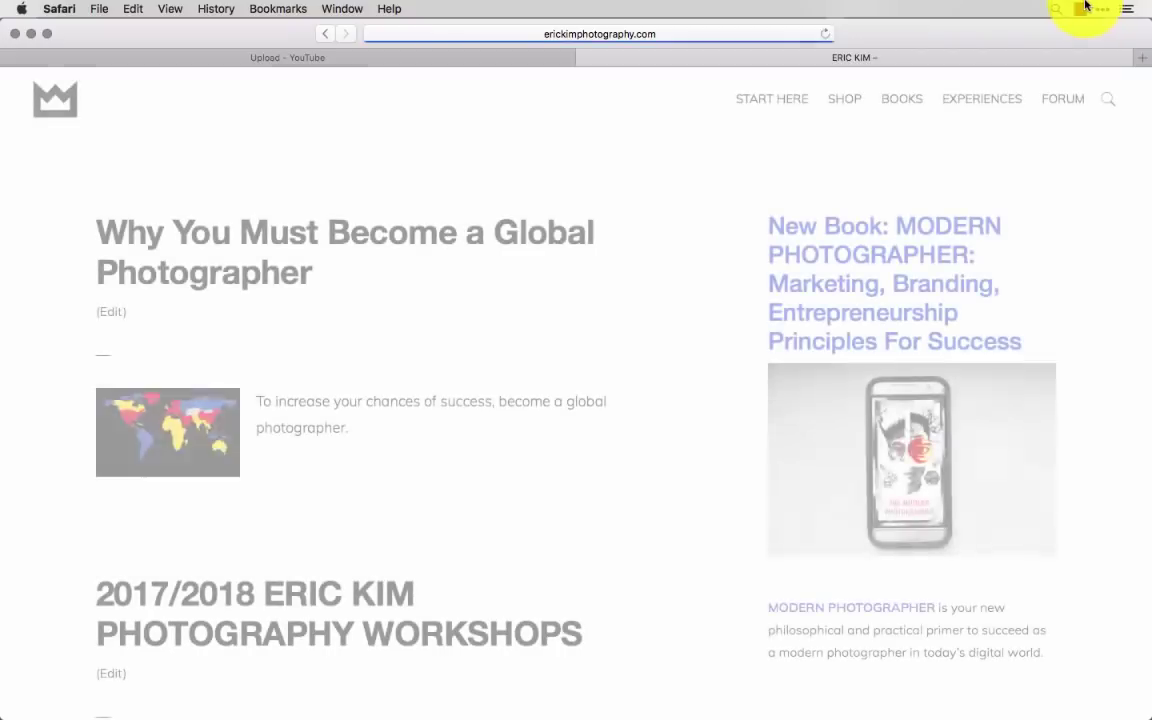